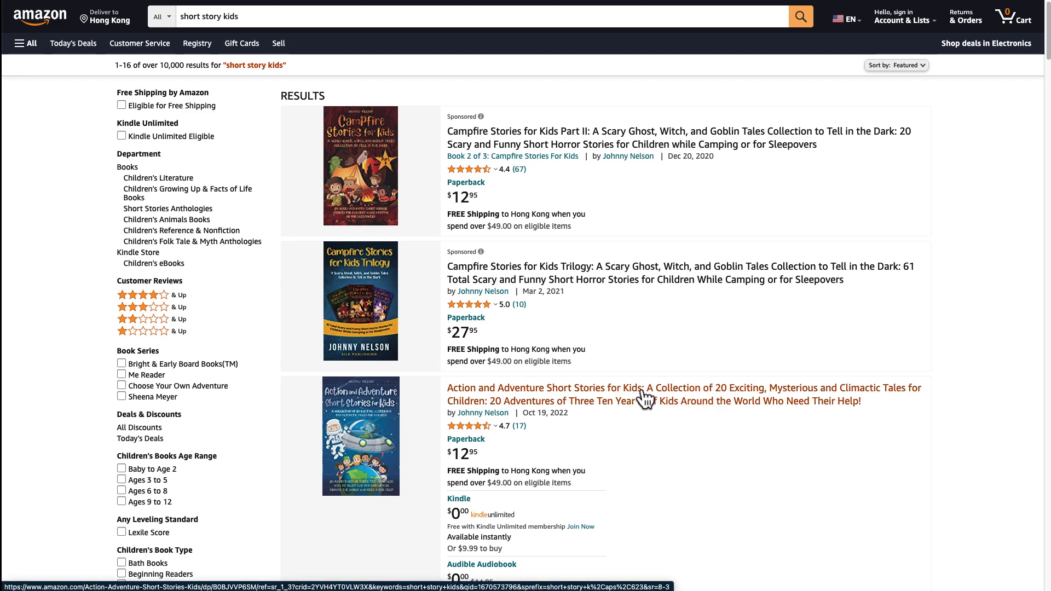
- Browse the Amazon search results for "short story kids"
scroll(645, 399, down, 8)
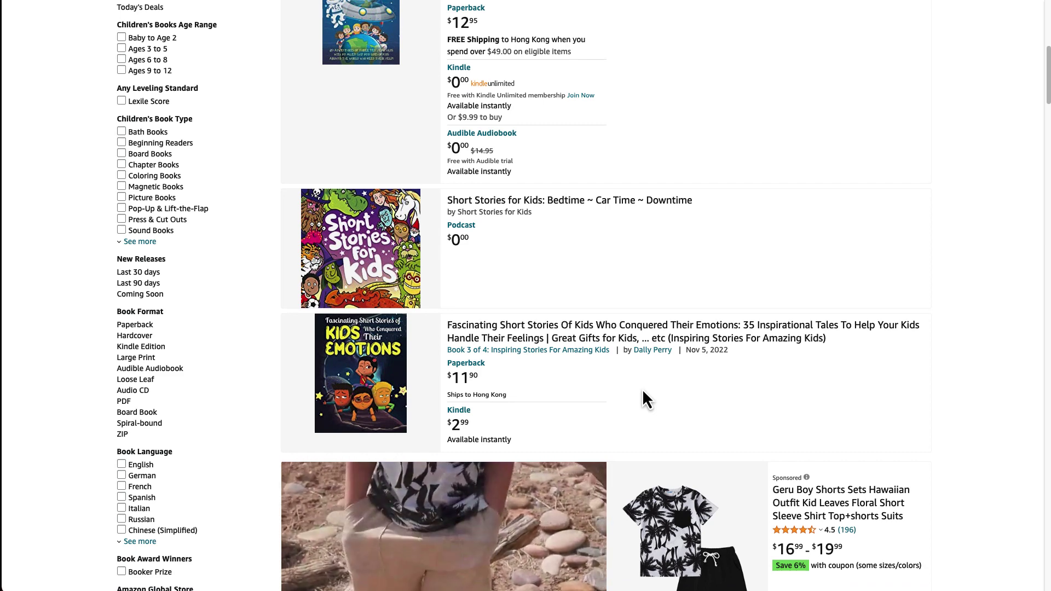
scroll(644, 392, down, 9)
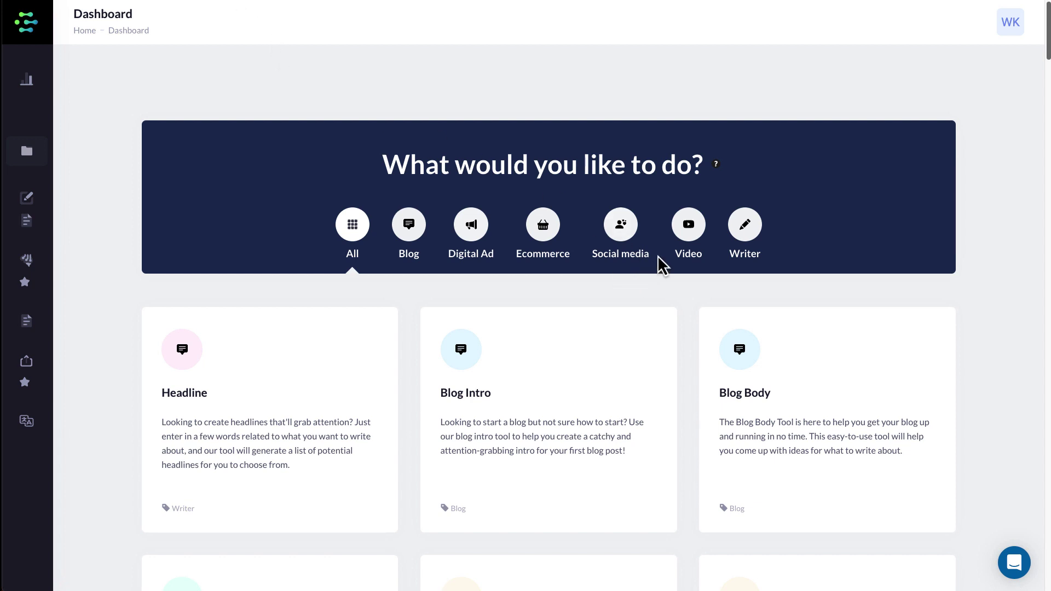
- Switch to Creaitor.ai, filter the dashboard tools to the Writer category and look through the available templates
click(742, 235)
scroll(544, 266, down, 1)
scroll(545, 266, down, 7)
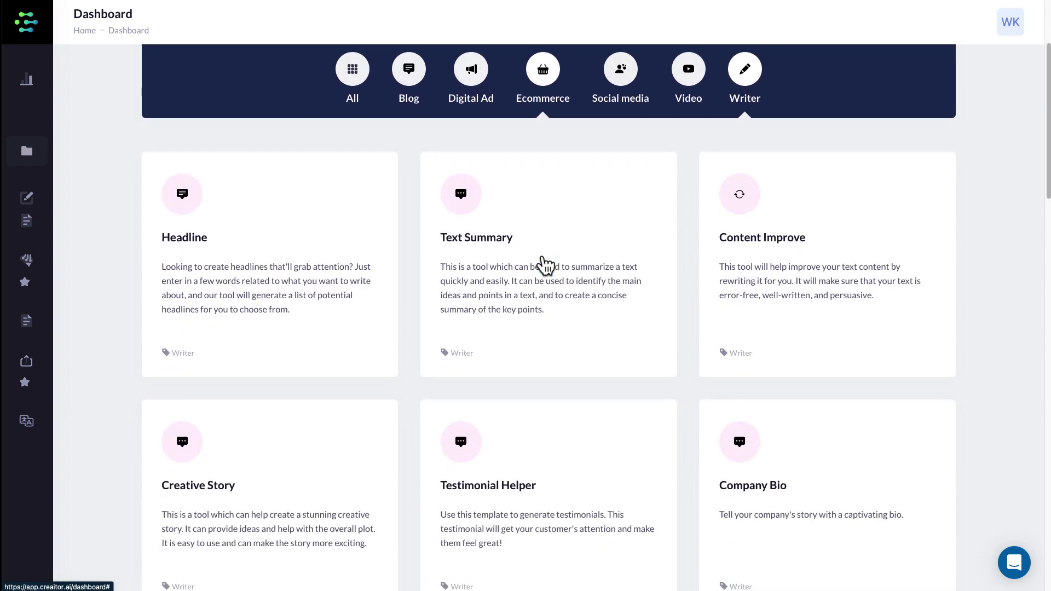
scroll(545, 266, down, 11)
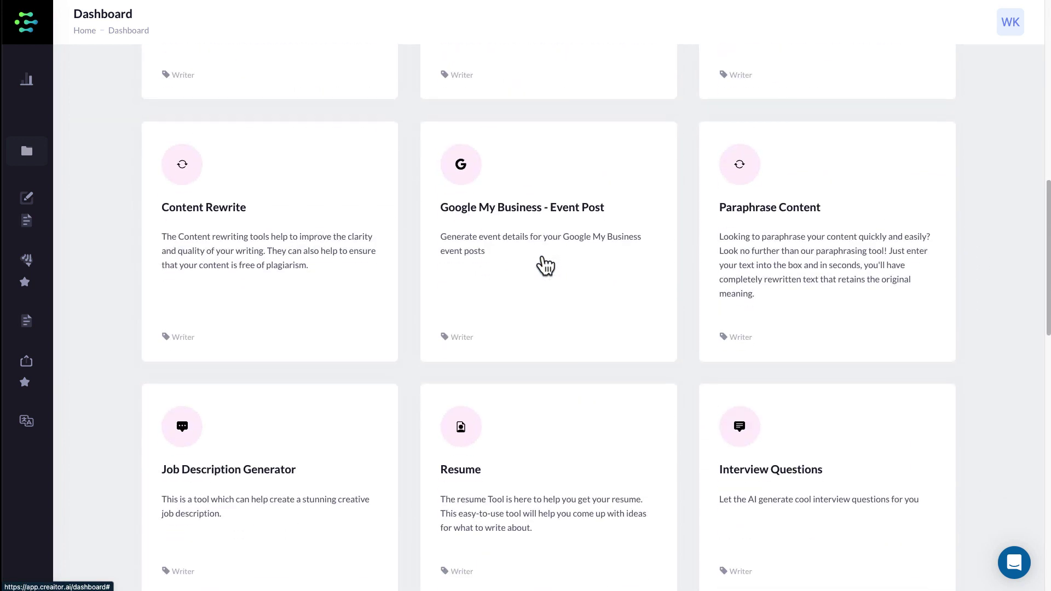
scroll(545, 265, down, 6)
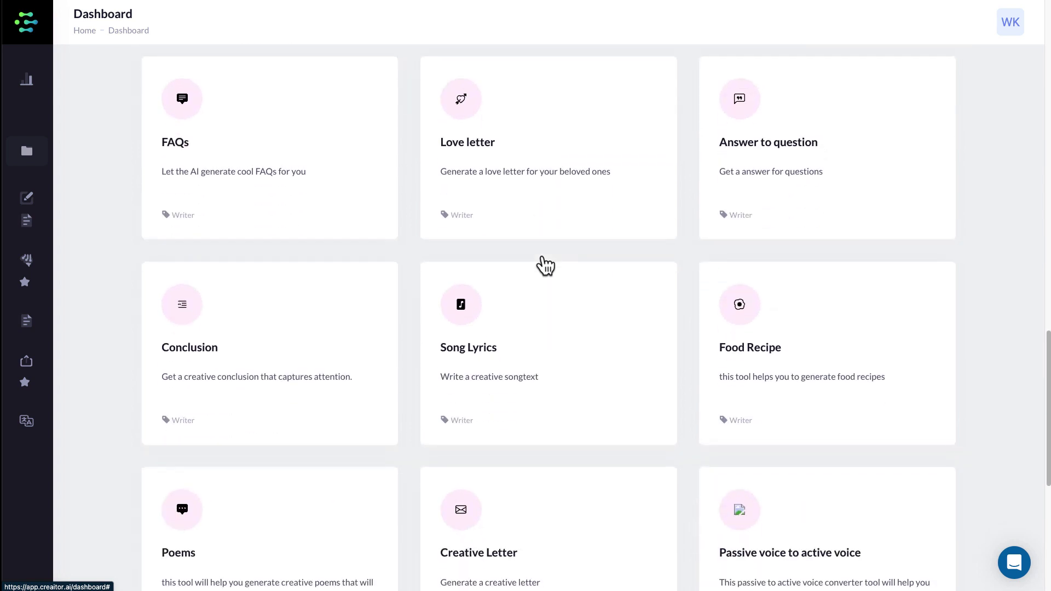
scroll(545, 266, up, 2)
scroll(545, 266, down, 4)
scroll(520, 257, down, 1)
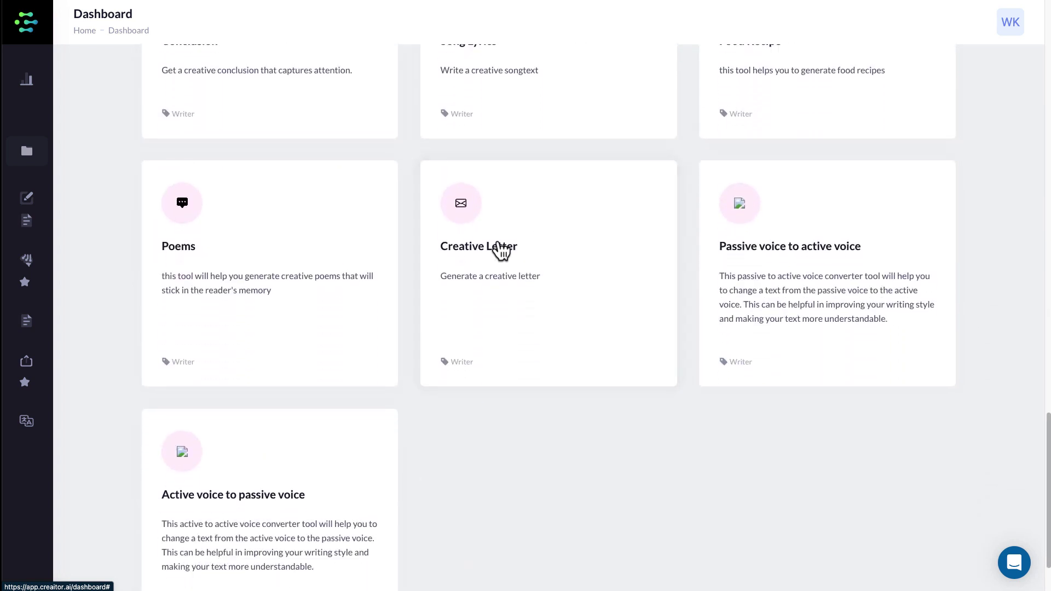
scroll(482, 236, down, 2)
scroll(481, 235, up, 20)
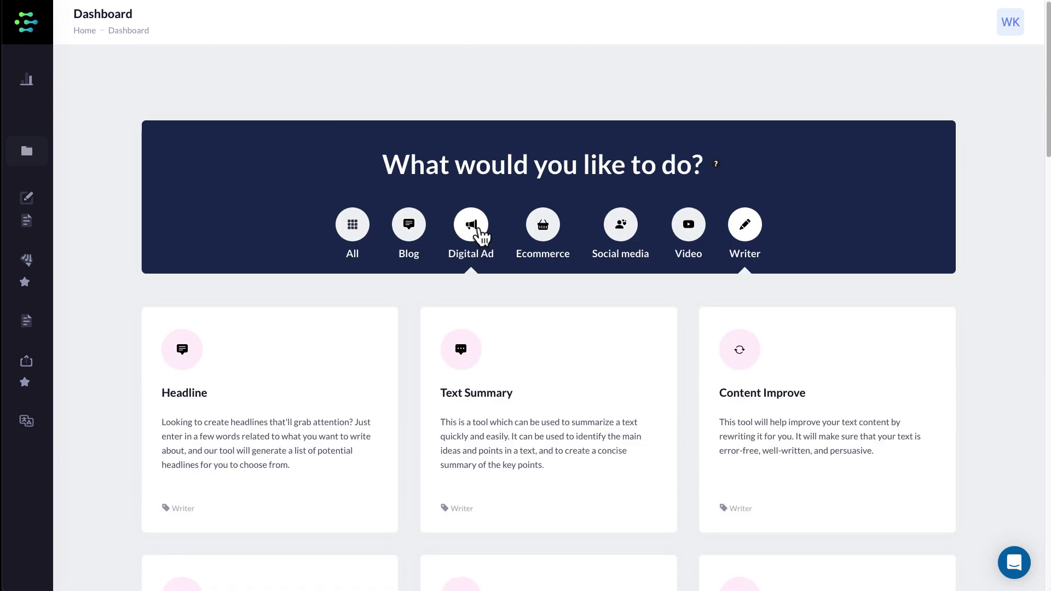
- Search the AI Assistant selection for "story" and open the Short Story assistant
mouse_move(47, 93)
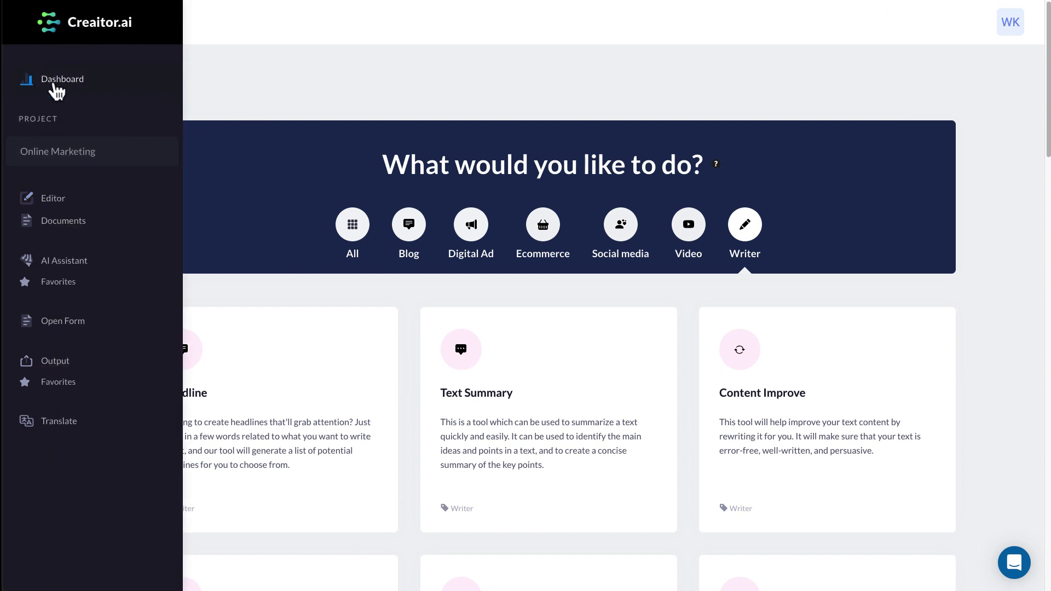
click(52, 84)
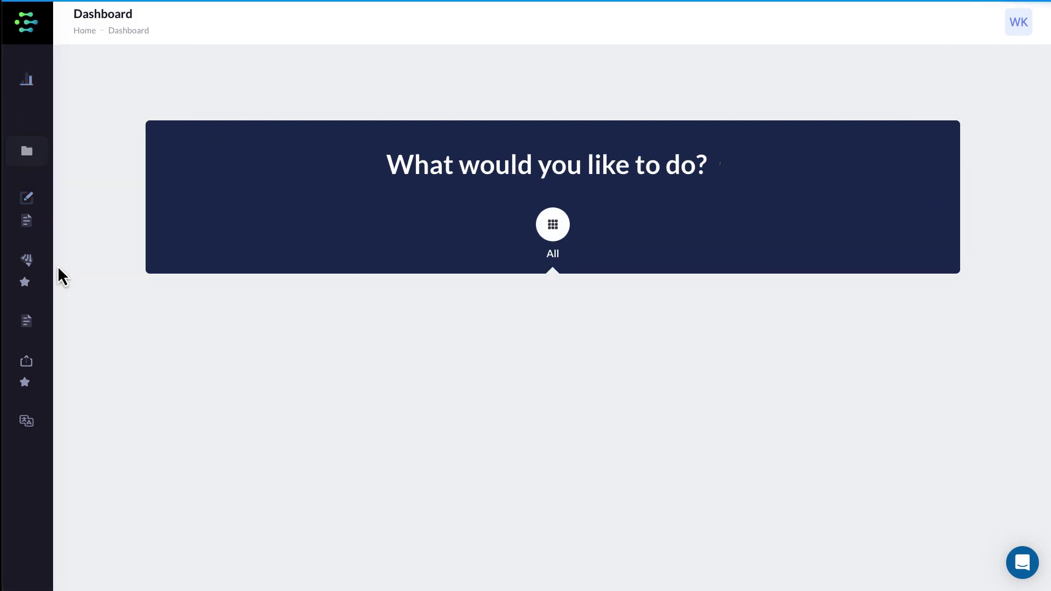
click(46, 267)
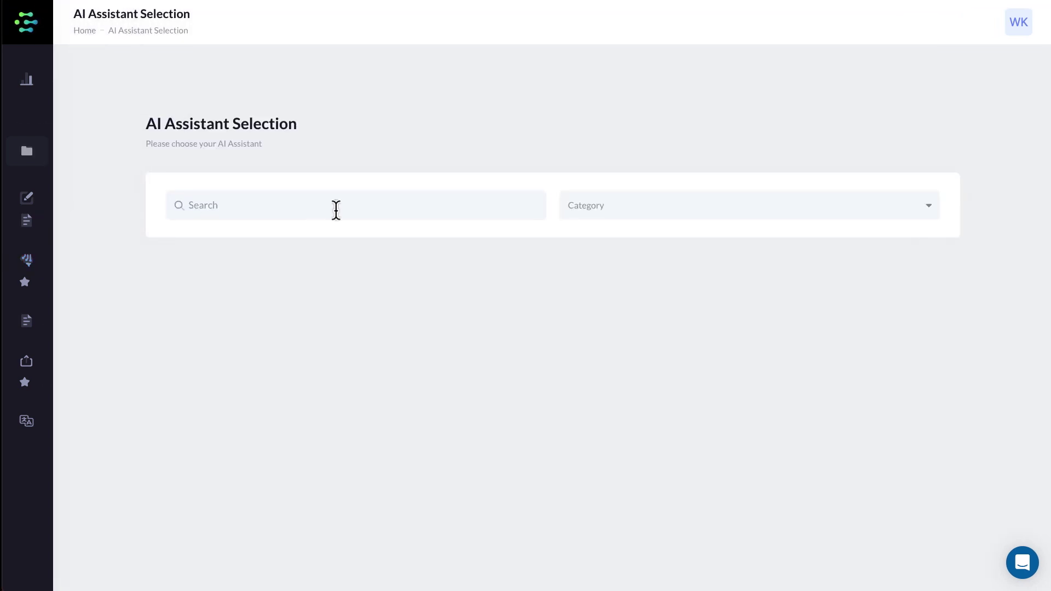
click(336, 210)
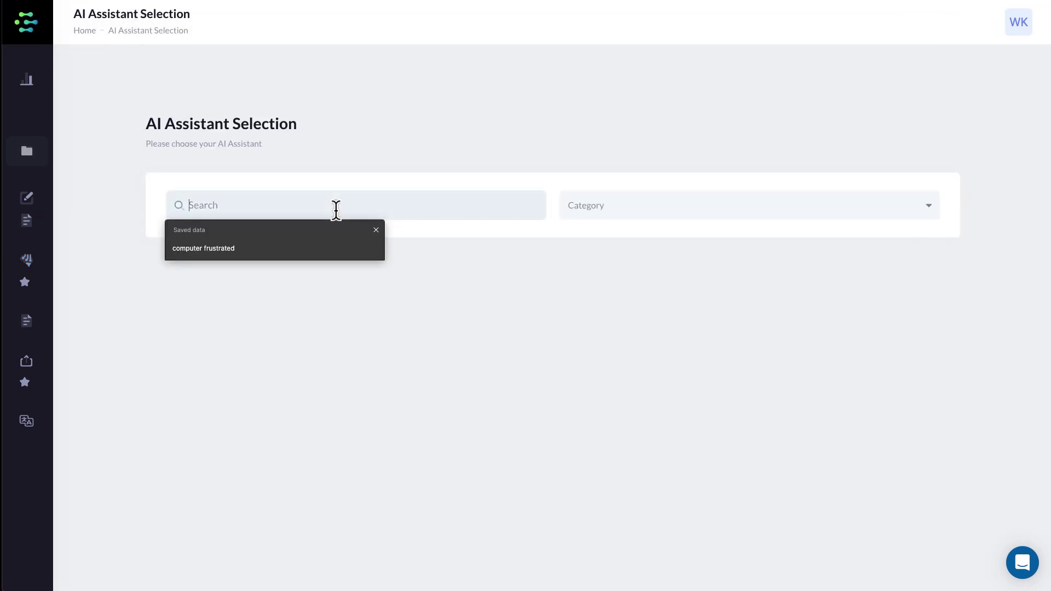
text(story)
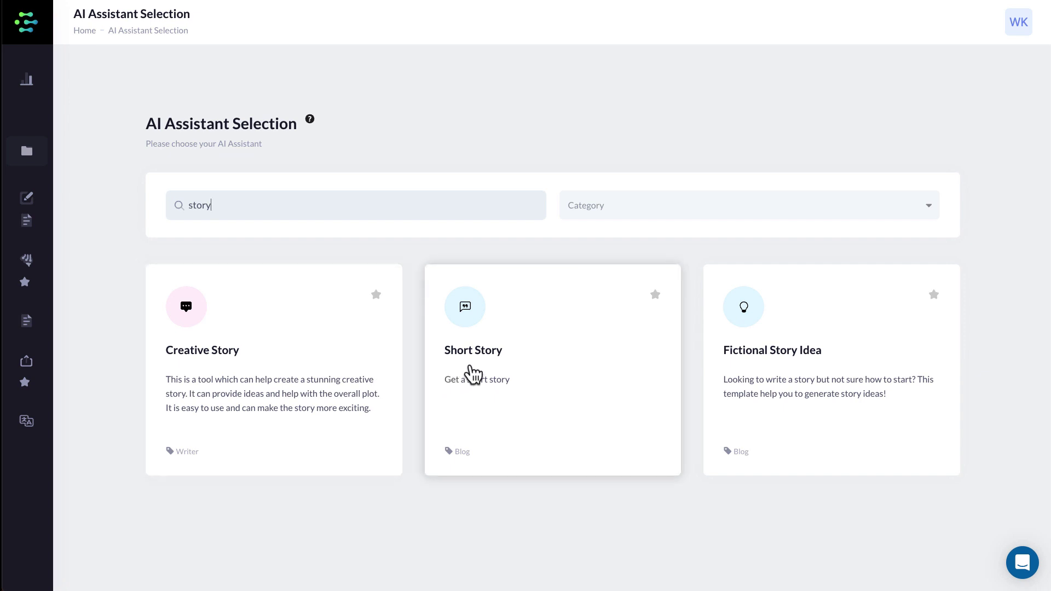
click(506, 375)
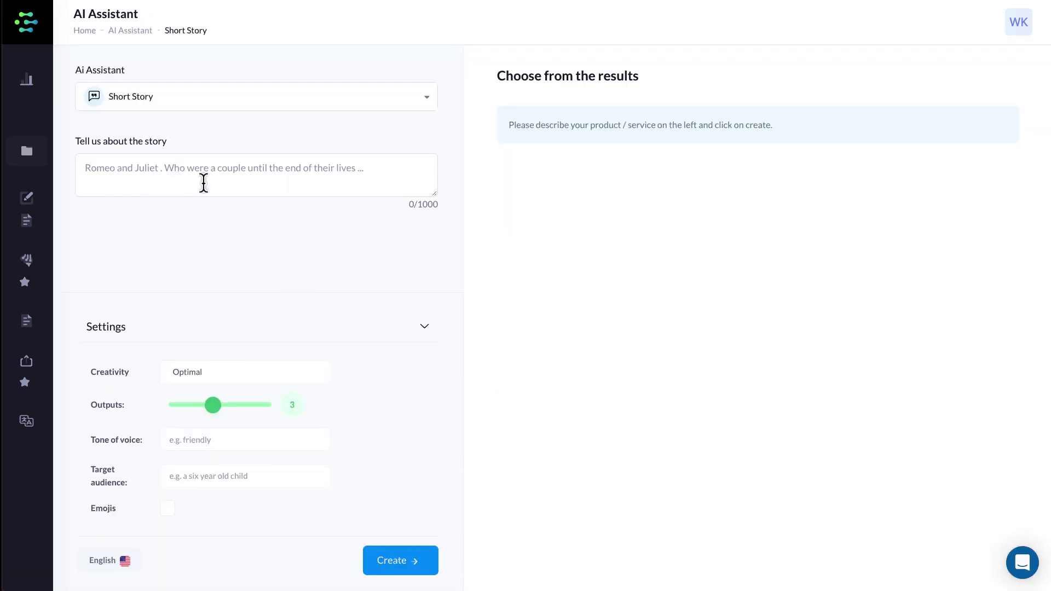
- Begin the story description with "three boys had a key that will transform them into another world,"
click(152, 171)
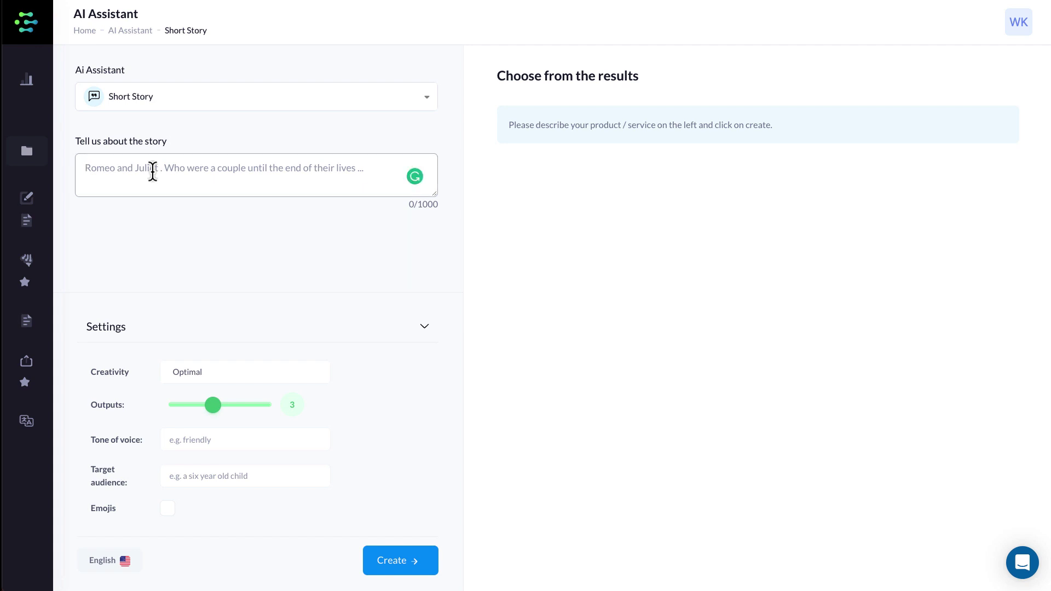
text(three boys)
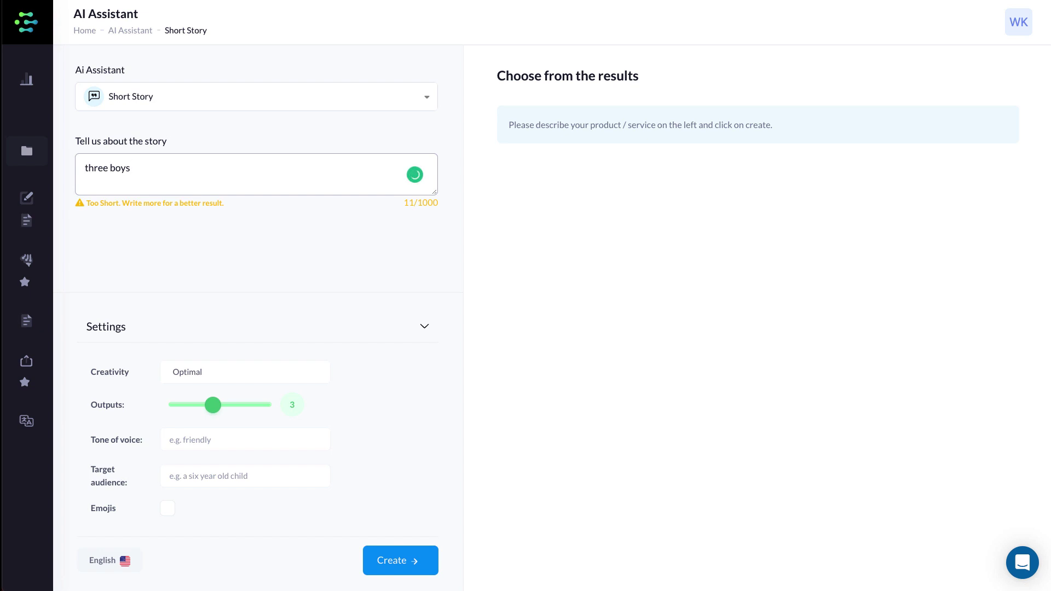
text( had a key that will )
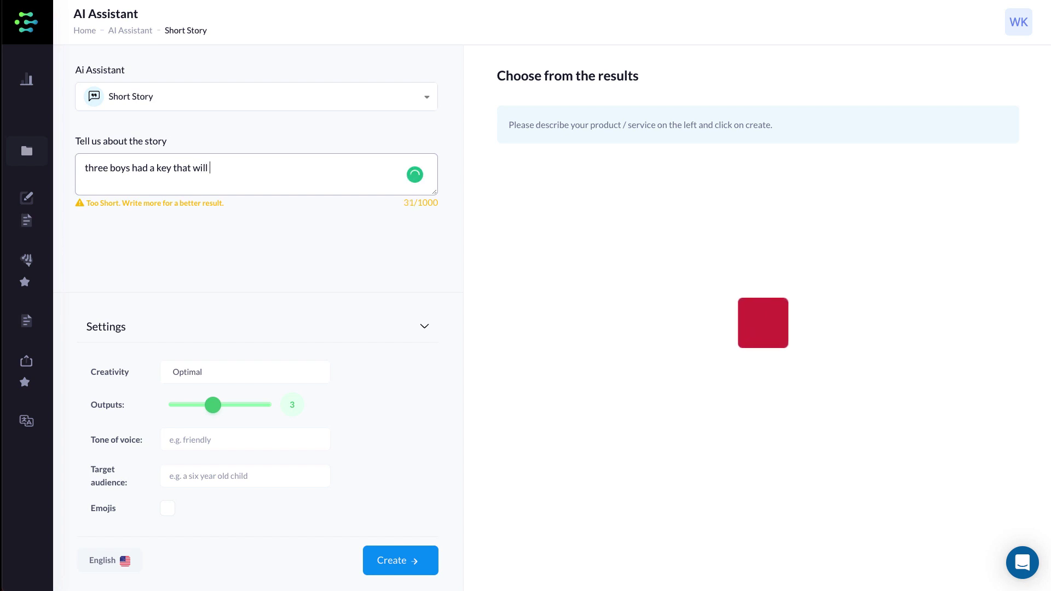
text(transof)
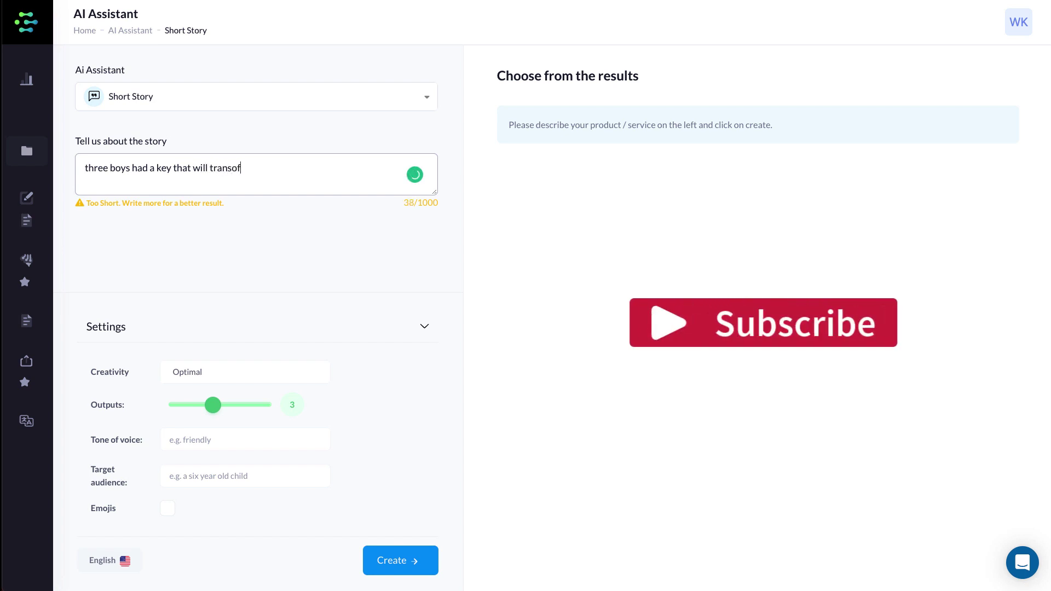
key(BackSpace)
key(BackSpace)
text(form them into a)
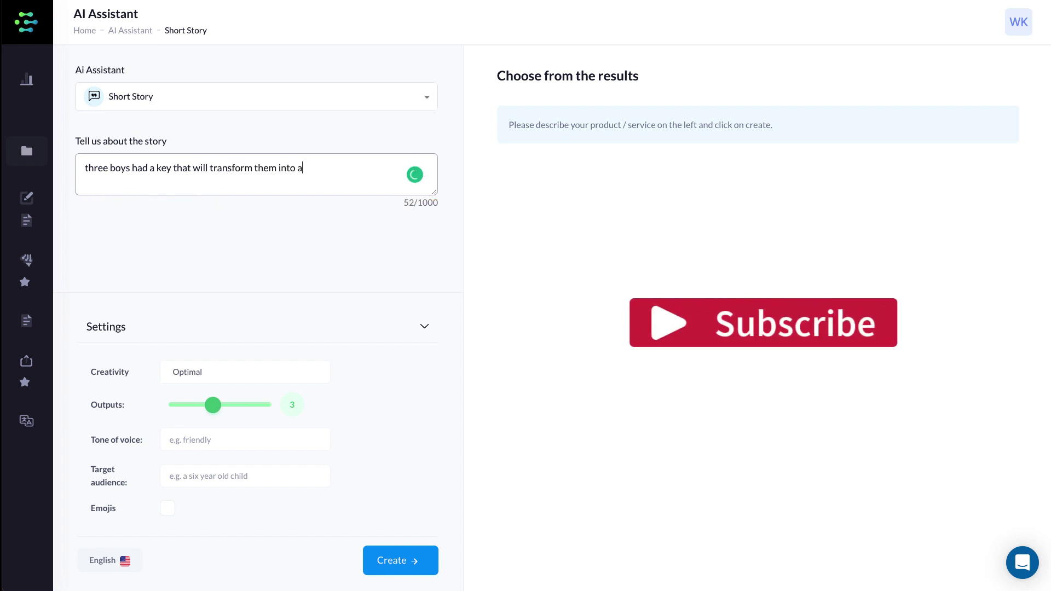
text(nother world, this)
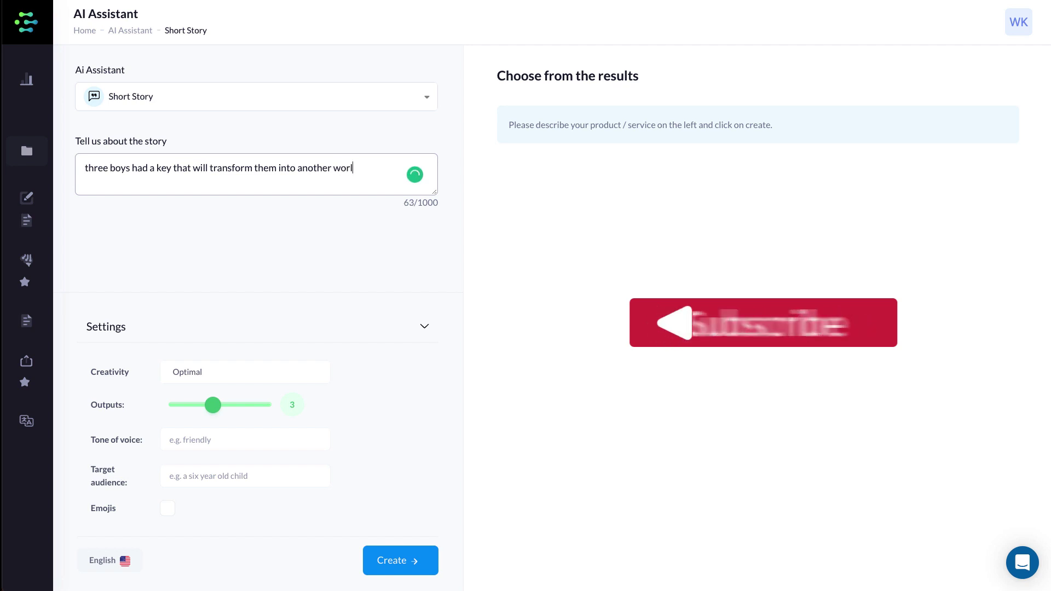
key(BackSpace)
key(BackSpace)
key(BackSpace)
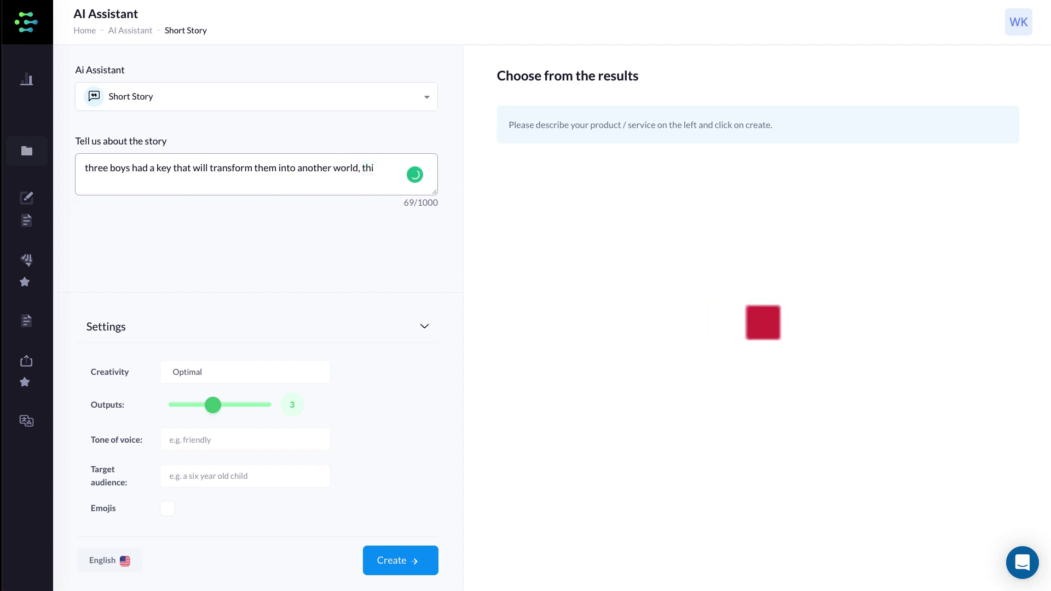
- Continue the description with "the story is about finding the stolen crown from the king. The solider blamed the kids"
text(e story is abou)
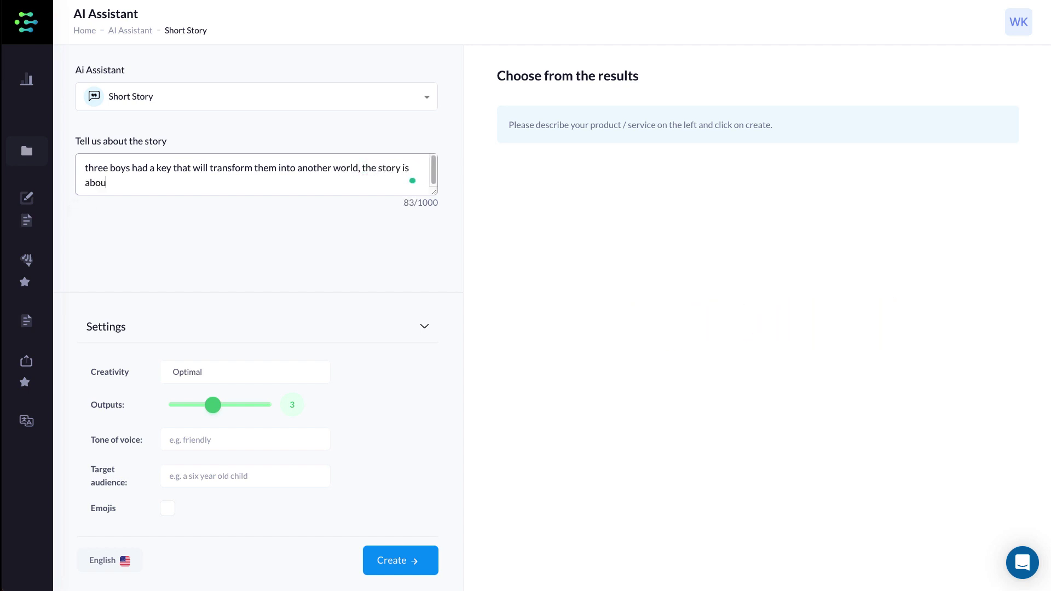
text(t finding the stolen crown from the k)
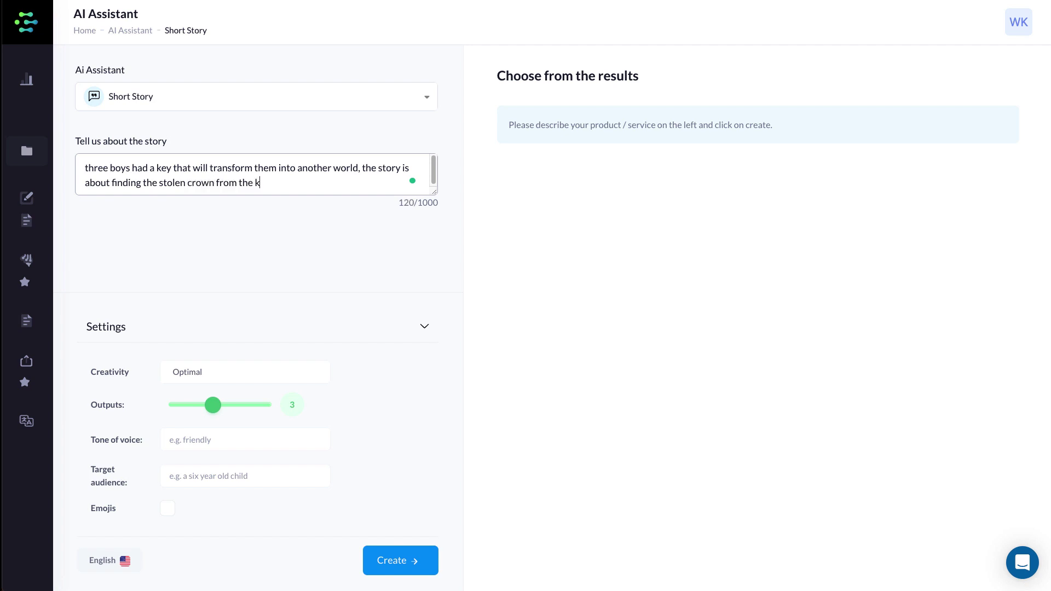
text(ing.  The solider balme)
key(BackSpace)
key(BackSpace)
key(BackSpace)
text(lamed the kids )
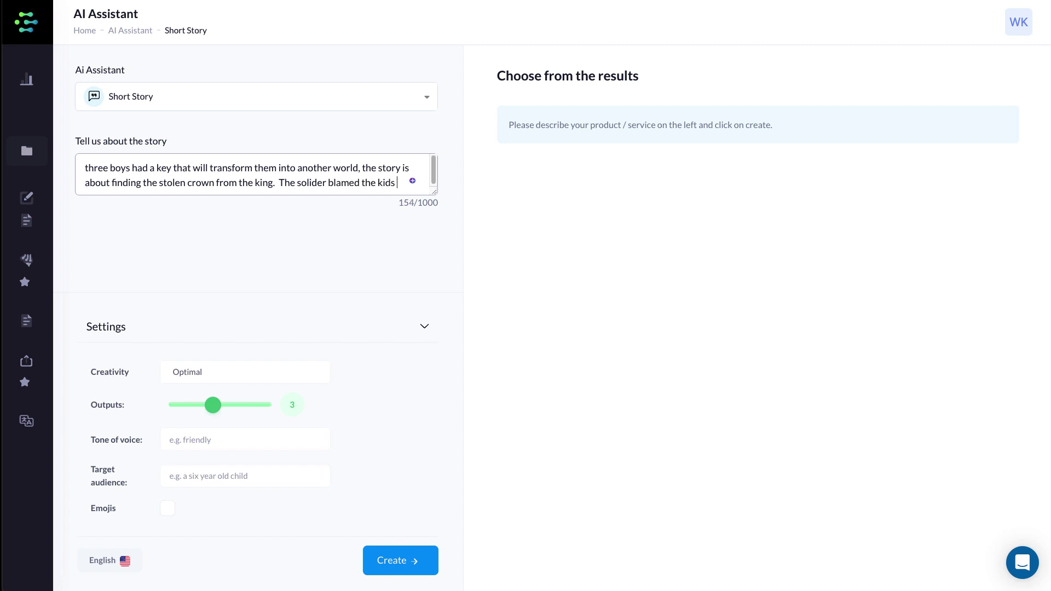
- Add "for stealing the crown, the kids showed the soldiers where the crown was with their" to the story description
text(for stealing the co)
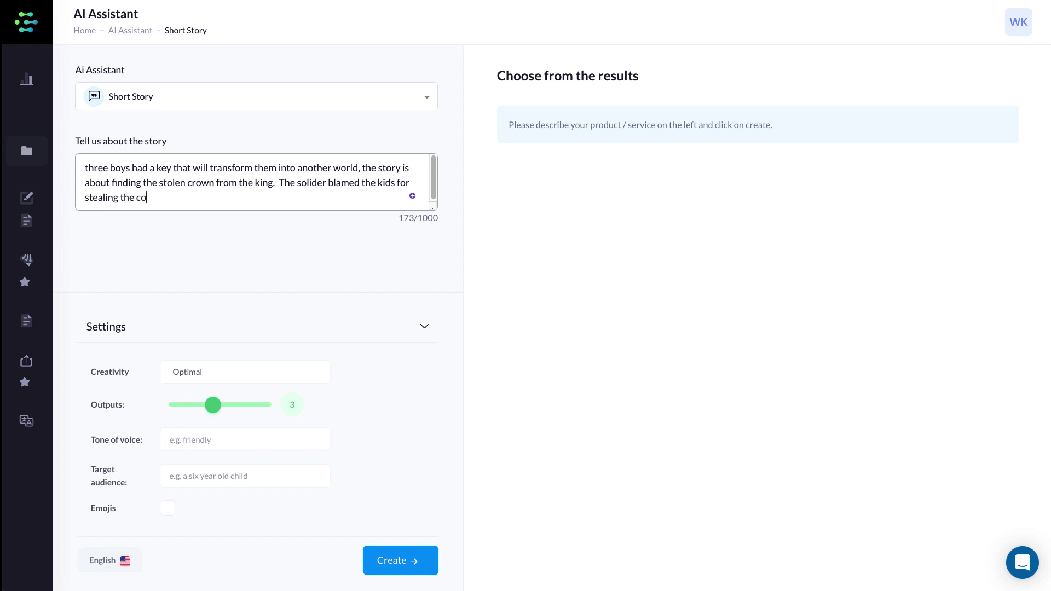
key(BackSpace)
text(rown, the kids showed the sholi)
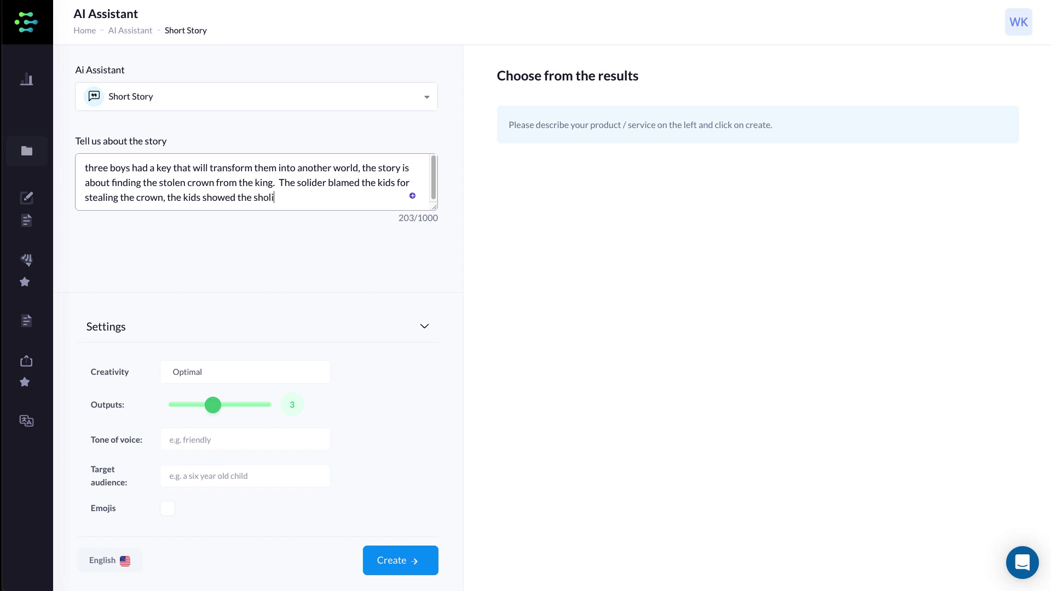
key(BackSpace)
key(BackSpace)
key(BackSpace)
key(BackSpace)
text(olid)
text(ers)
text( where the crow)
text(n was wit)
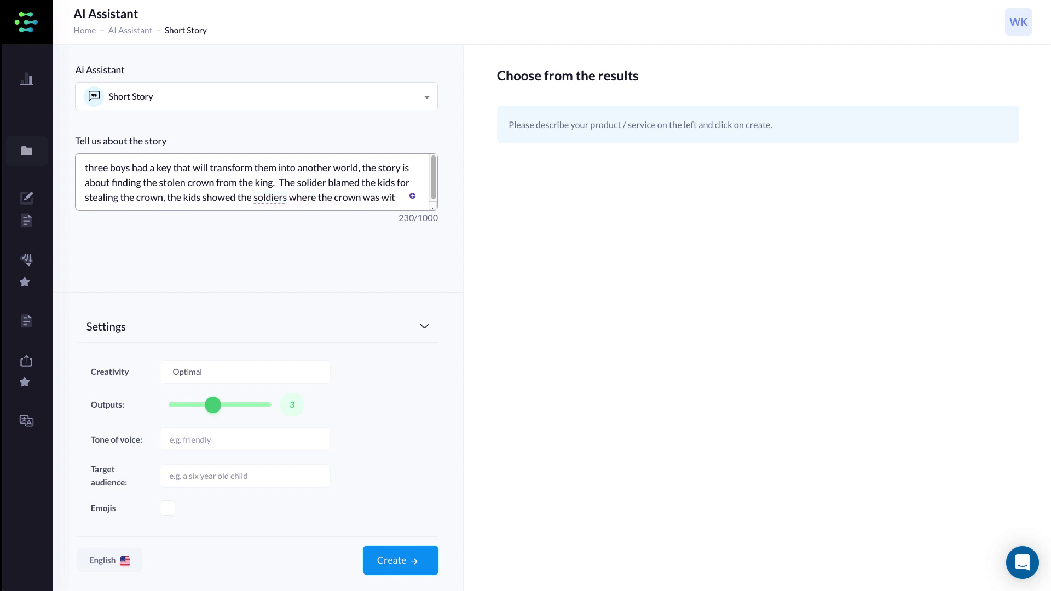
text(h thisr )
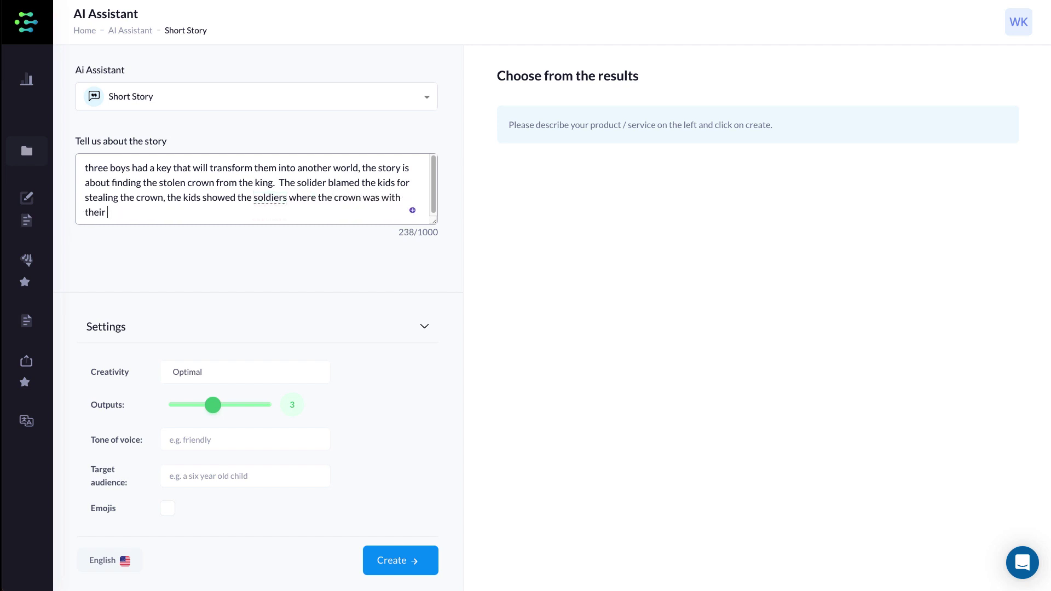
- End the story description with "ability." and correct the misspelled "solider" to "soldier"
text(ability)
key(BackSpace)
key(BackSpace)
key(BackSpace)
key(BackSpace)
text(lity)
mouse_move(315, 186)
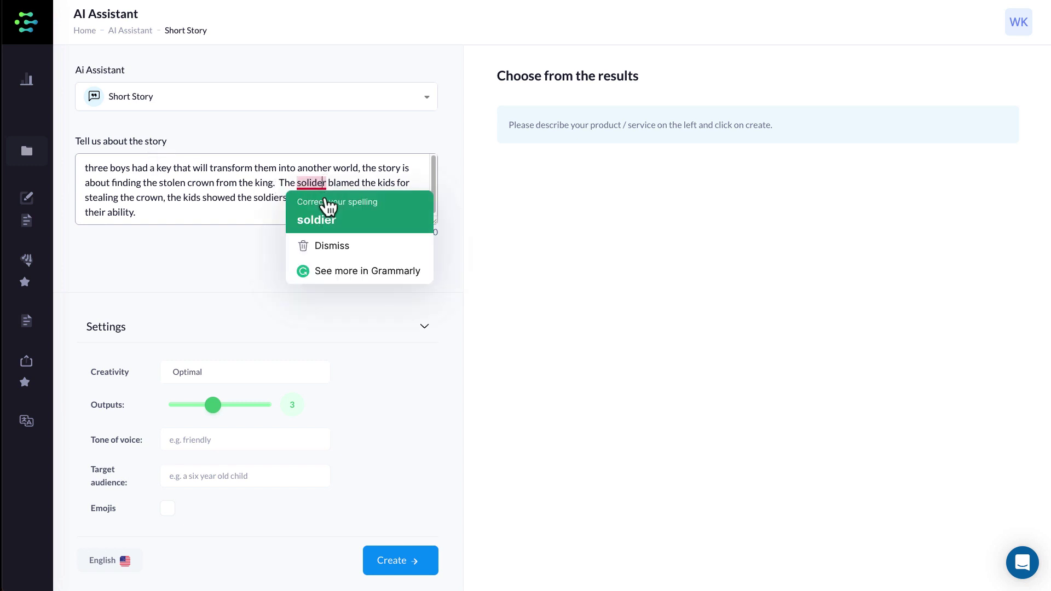
click(331, 206)
- Set the story's creativity to High and the number of outputs to 2
click(248, 373)
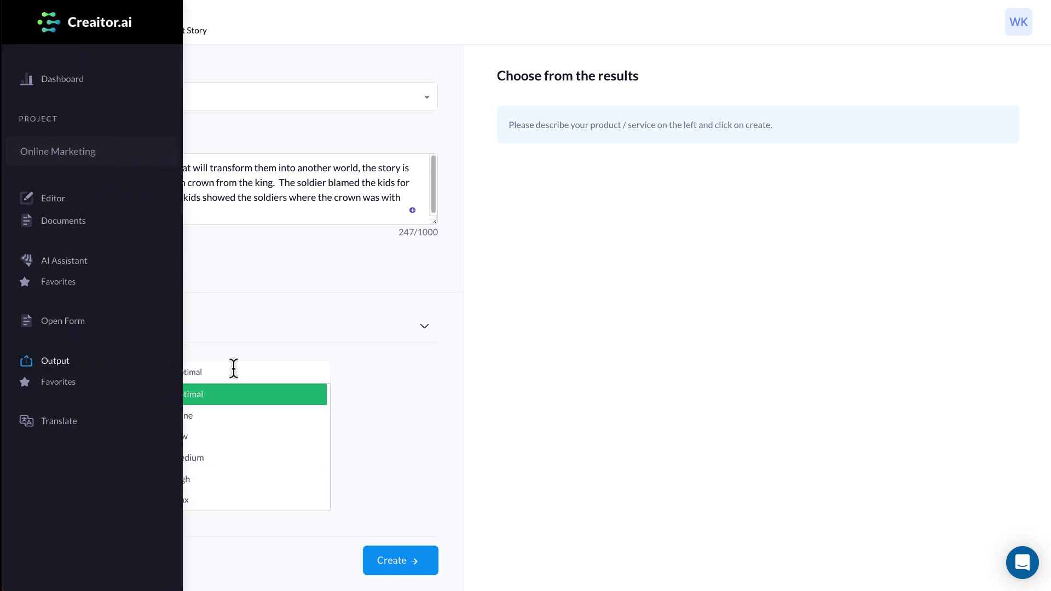
click(233, 481)
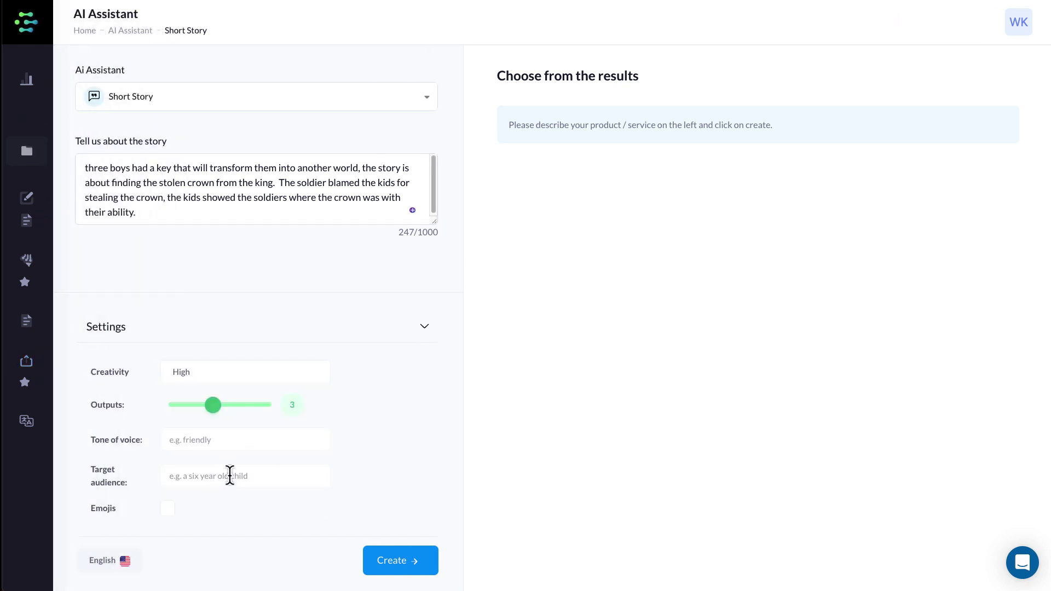
drag(214, 408, 202, 408)
- Set the target audience to "3 year old" and generate the short stories
click(231, 441)
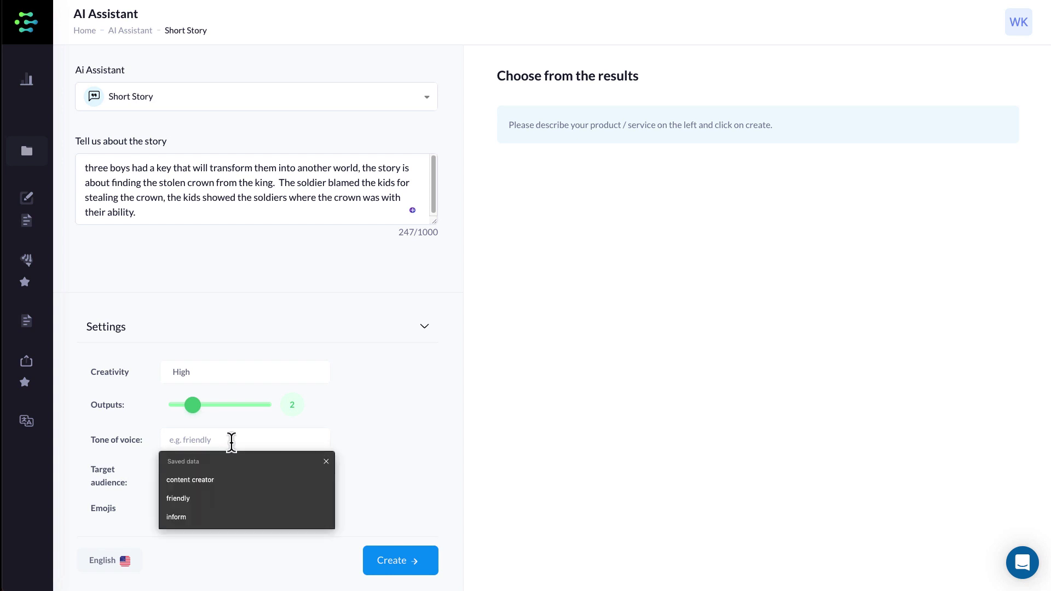
click(372, 457)
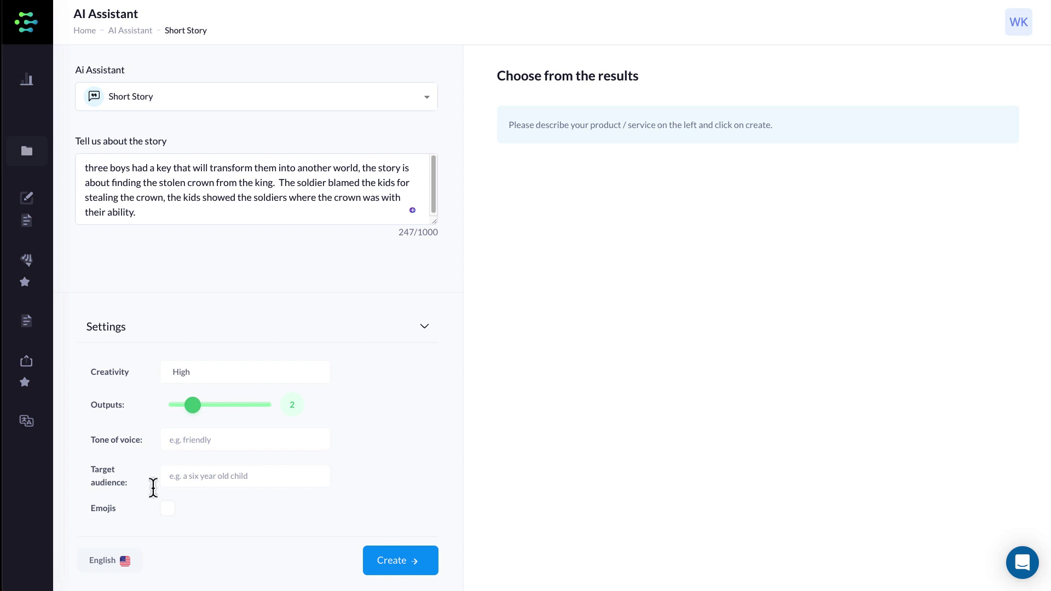
click(234, 476)
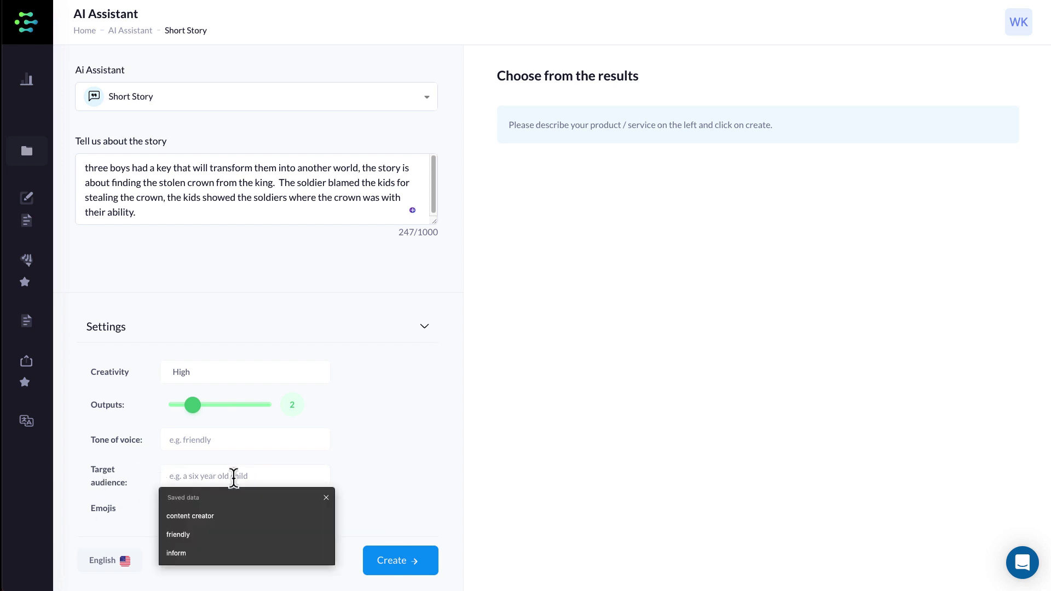
text(3 year old)
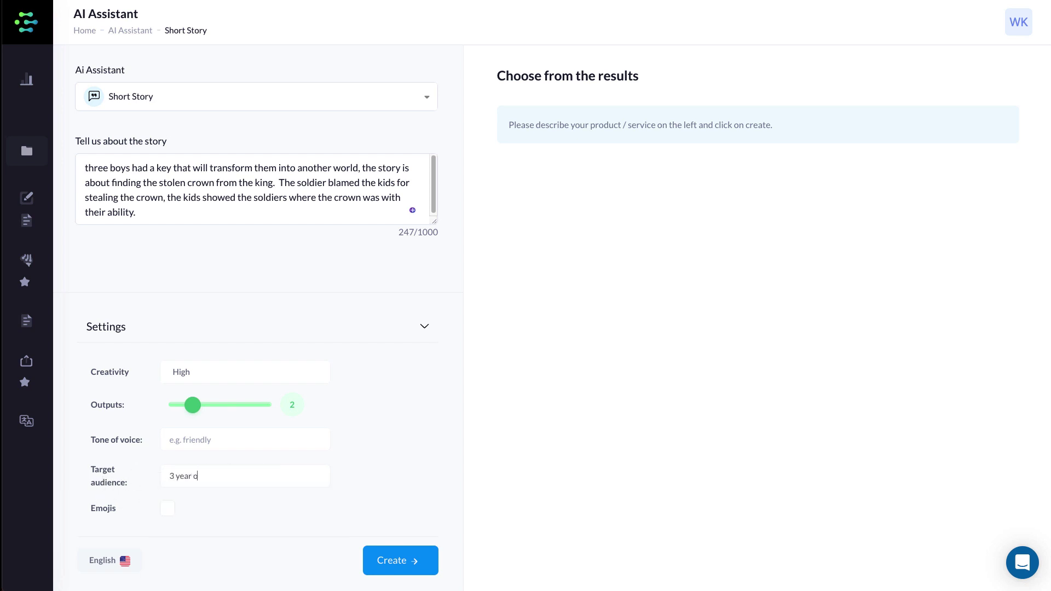
click(393, 564)
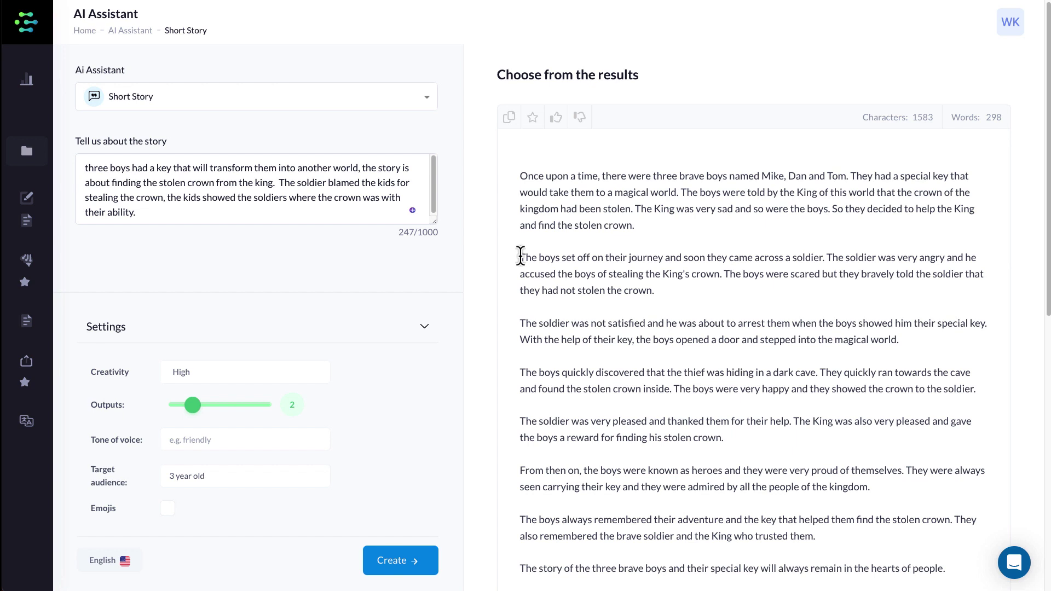
- Read through both generated short stories and copy the second one into a new document
scroll(521, 256, down, 1)
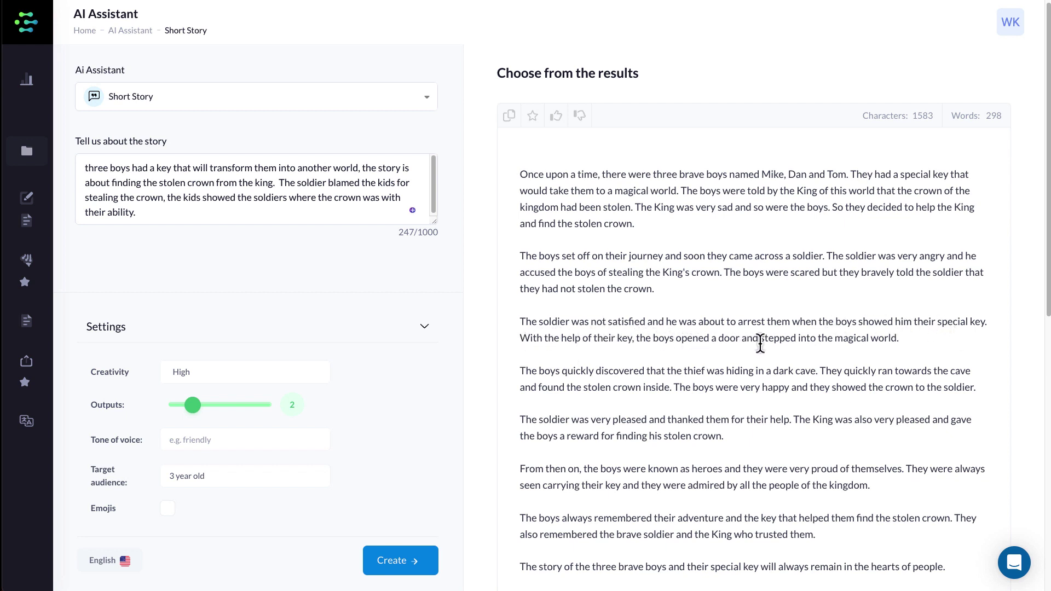
scroll(527, 380, down, 2)
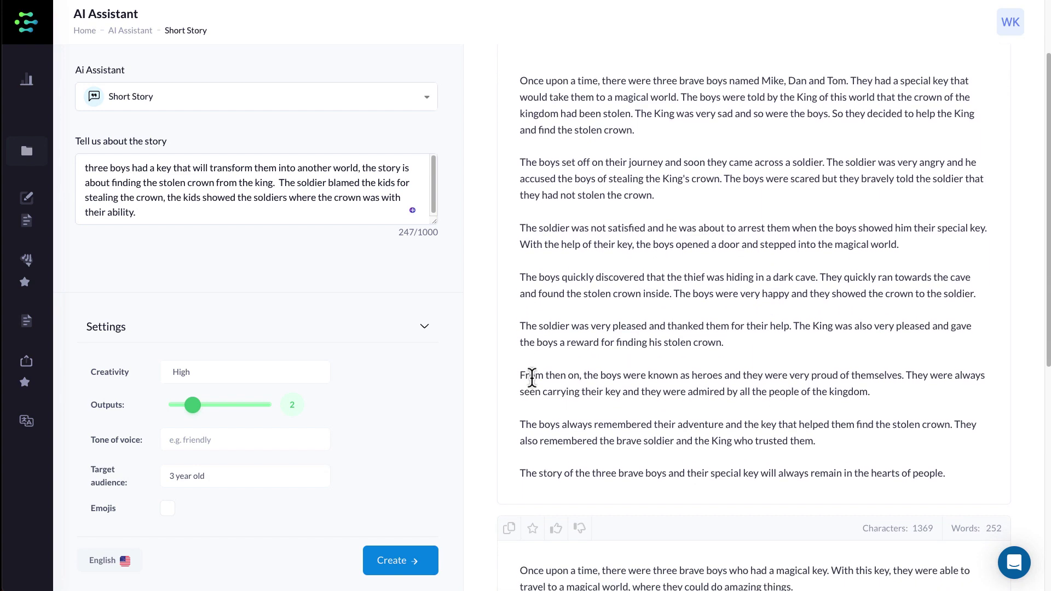
scroll(531, 378, up, 1)
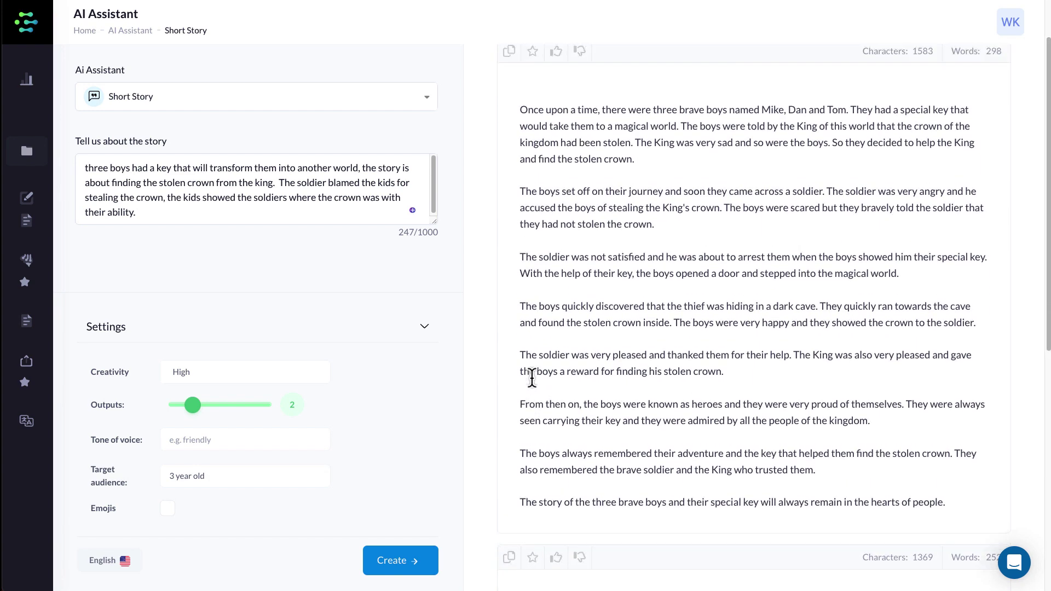
scroll(533, 380, down, 8)
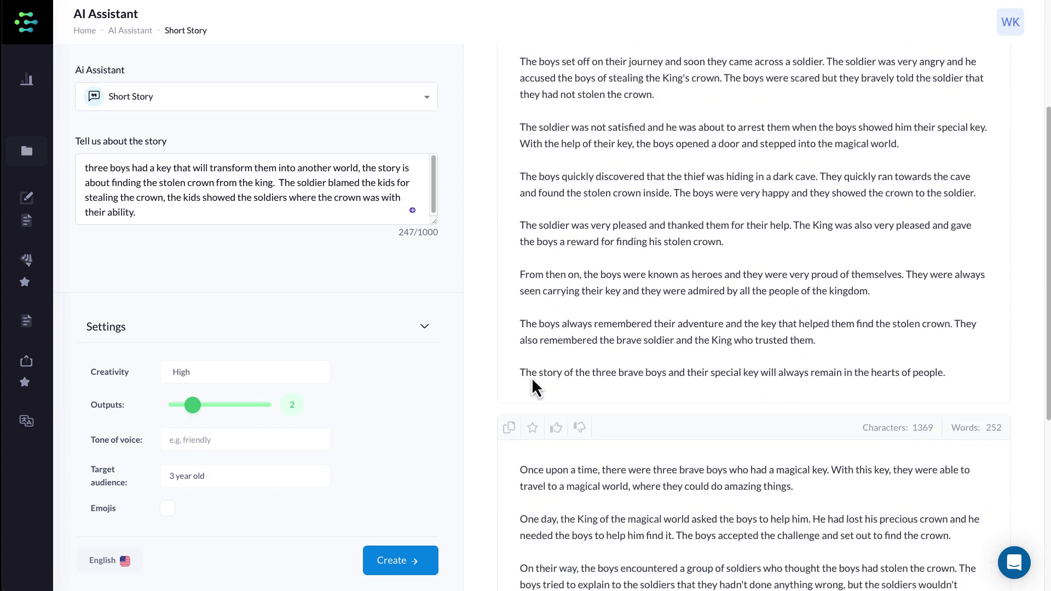
scroll(532, 381, down, 1)
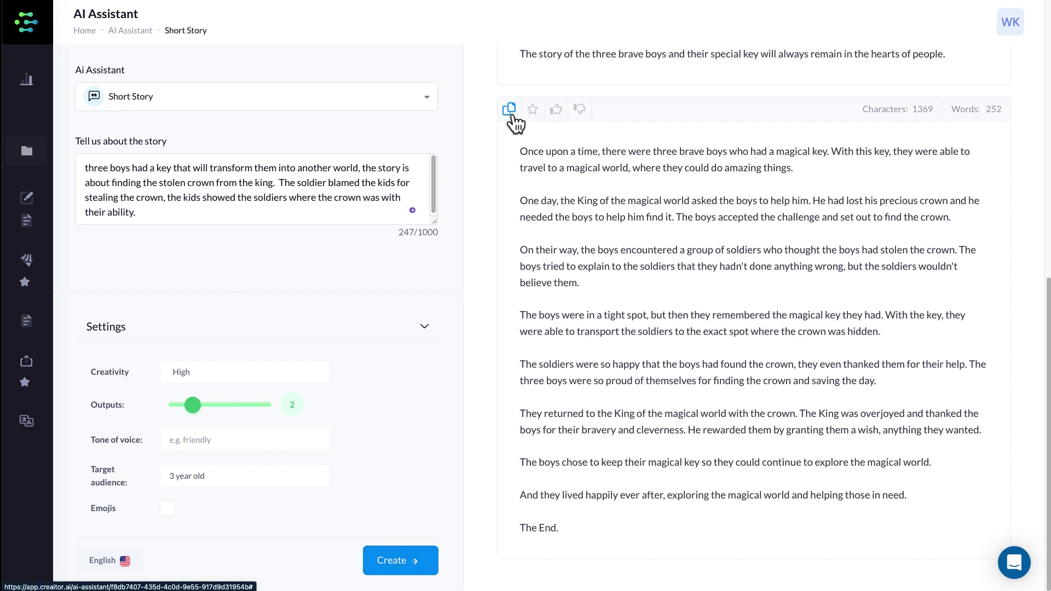
mouse_move(34, 232)
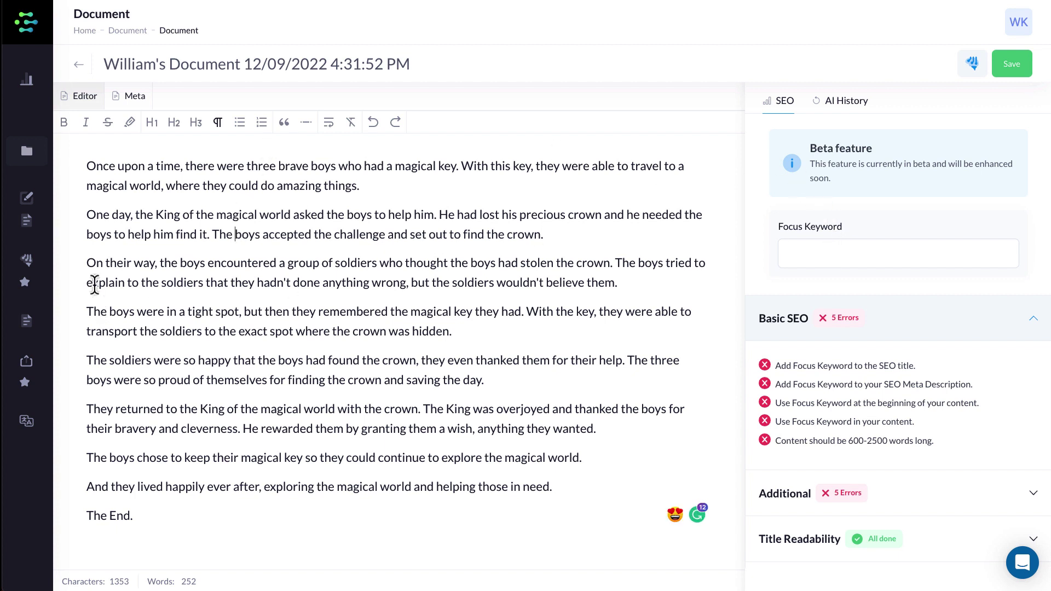
- Add an empty line after the story's second paragraph and have the AI write a continuation of Normal length there
click(559, 242)
key(Return)
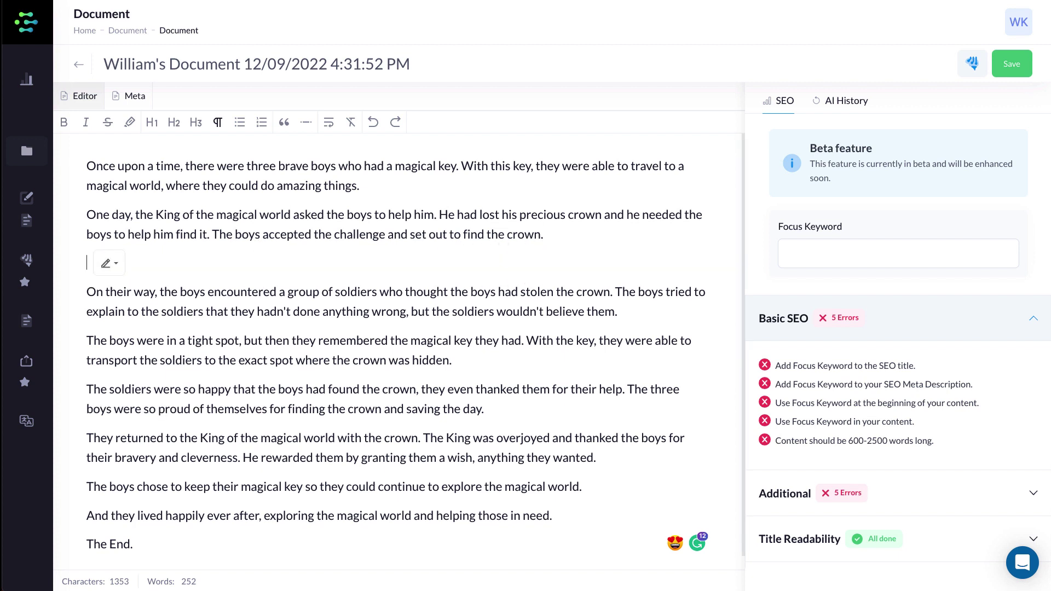
click(109, 265)
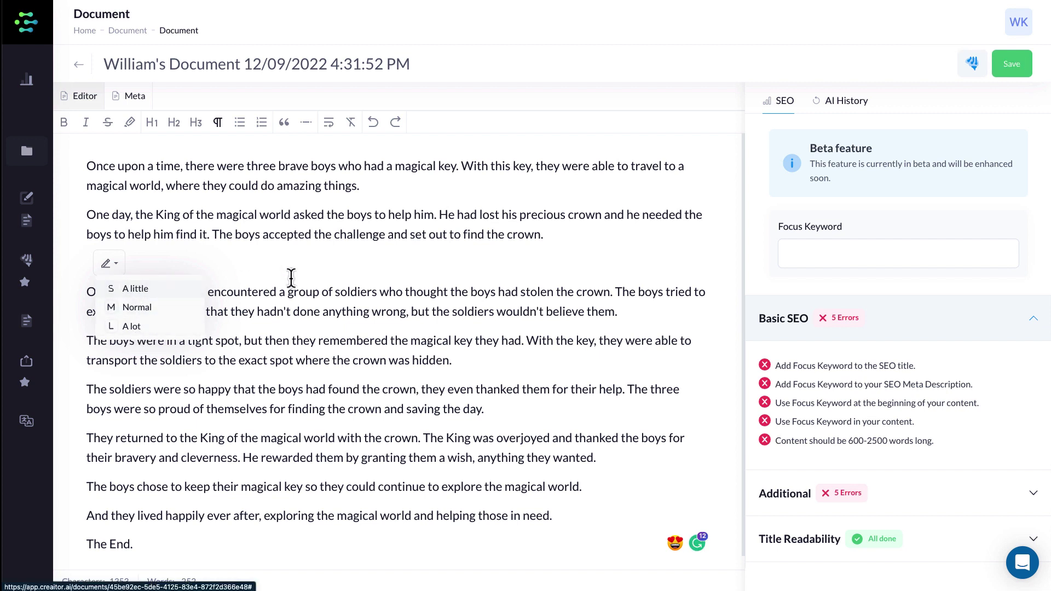
click(341, 268)
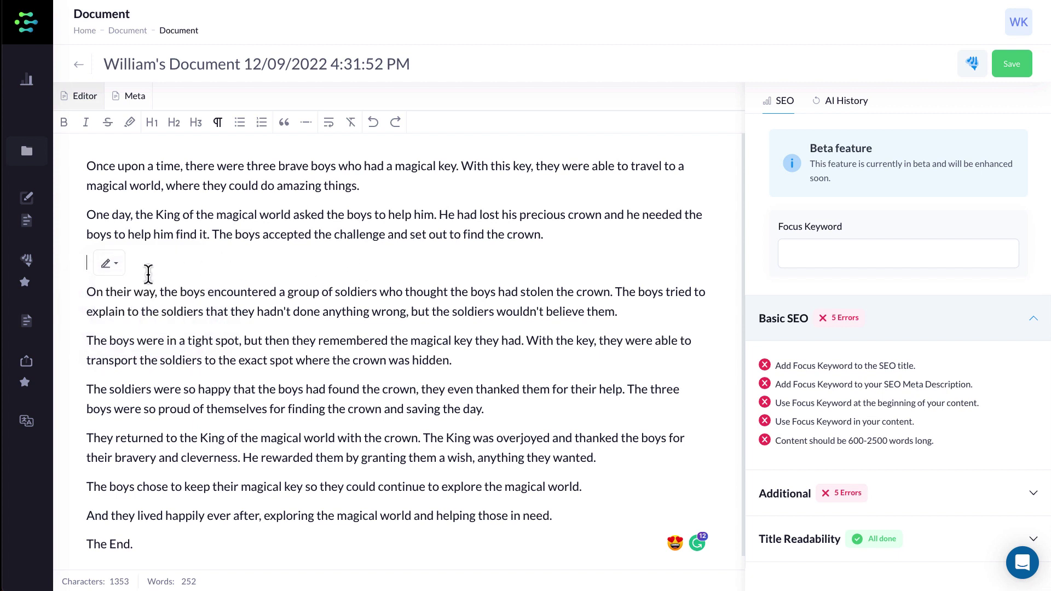
click(107, 264)
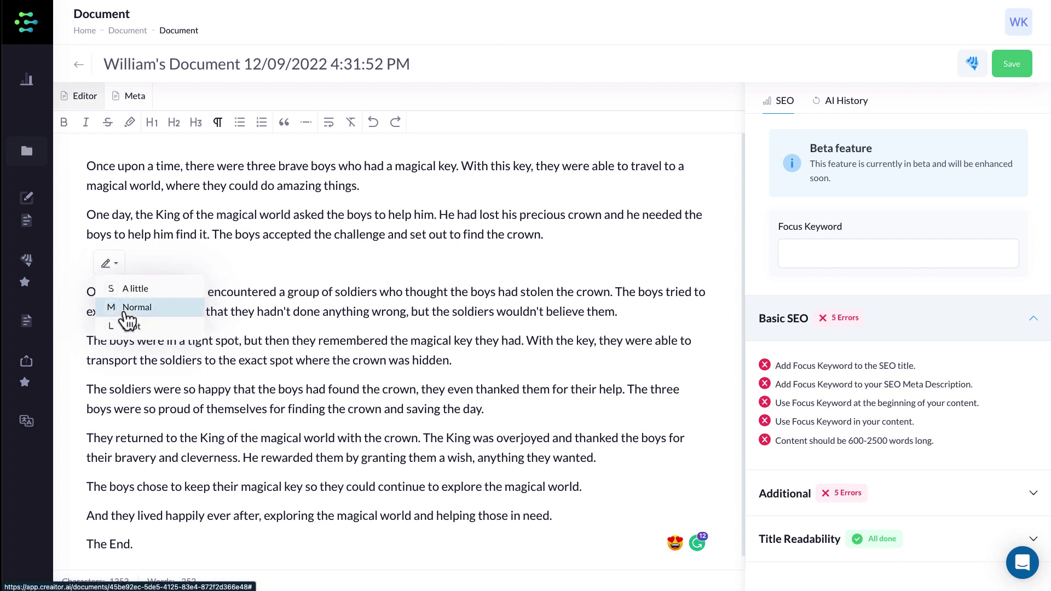
click(127, 306)
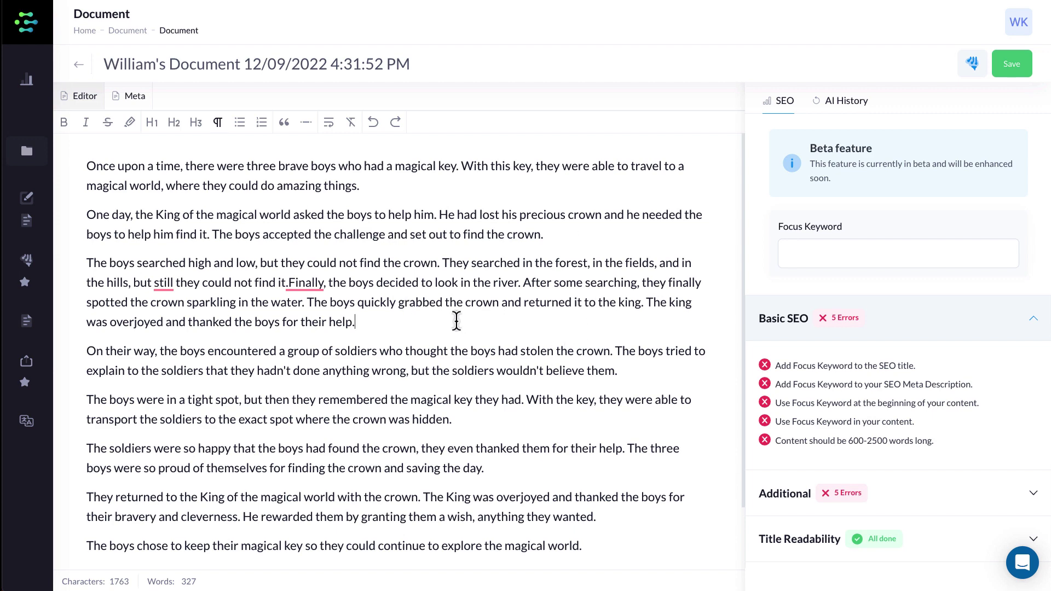
- Remove the AI-written third paragraph and put it back in the same place
triple_click(432, 317)
key(BackSpace)
key(BackSpace)
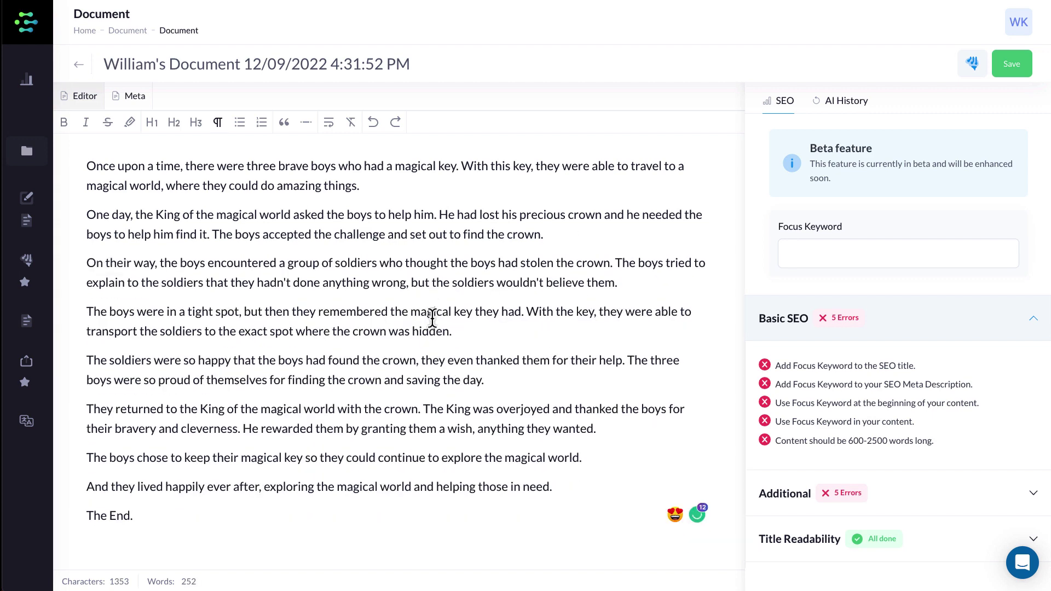
key(Return)
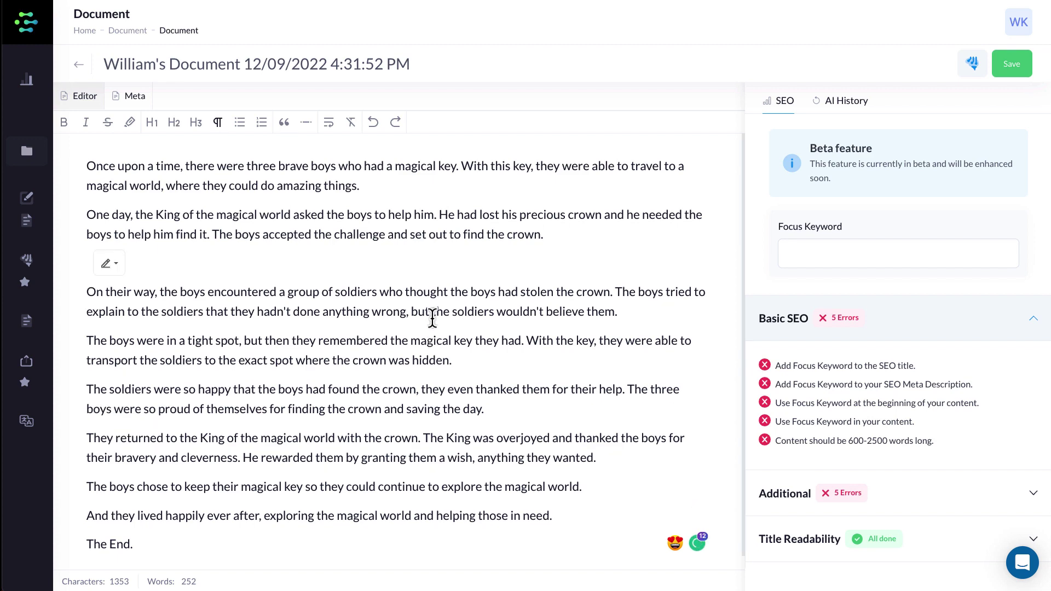
key(ctrl+v)
drag(393, 326, 74, 268)
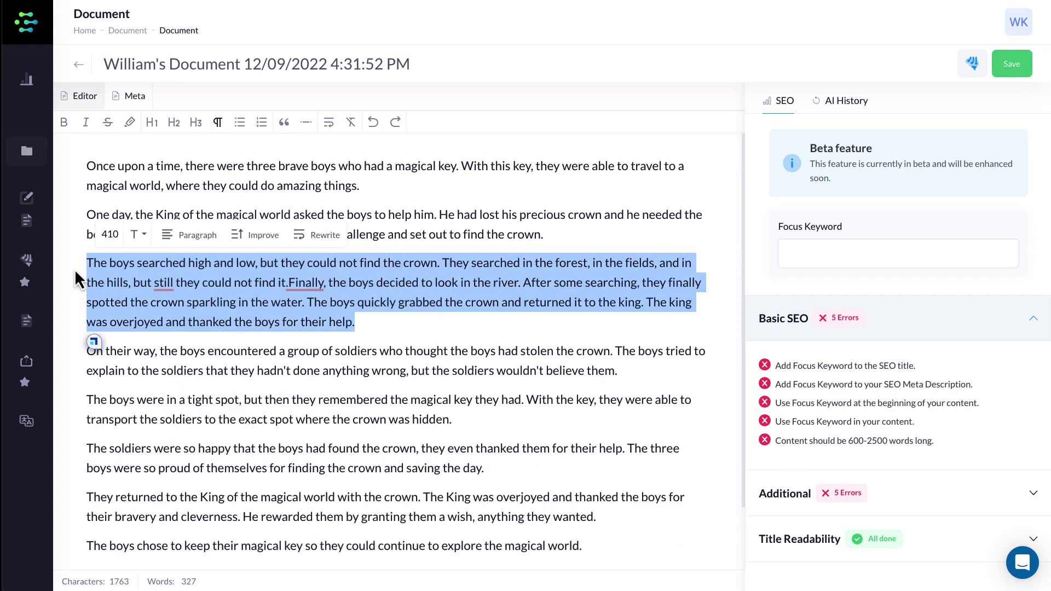
click(384, 326)
- Correct the third paragraph by adding the missing space before "Finally" and a comma after "still"
mouse_move(291, 284)
click(313, 320)
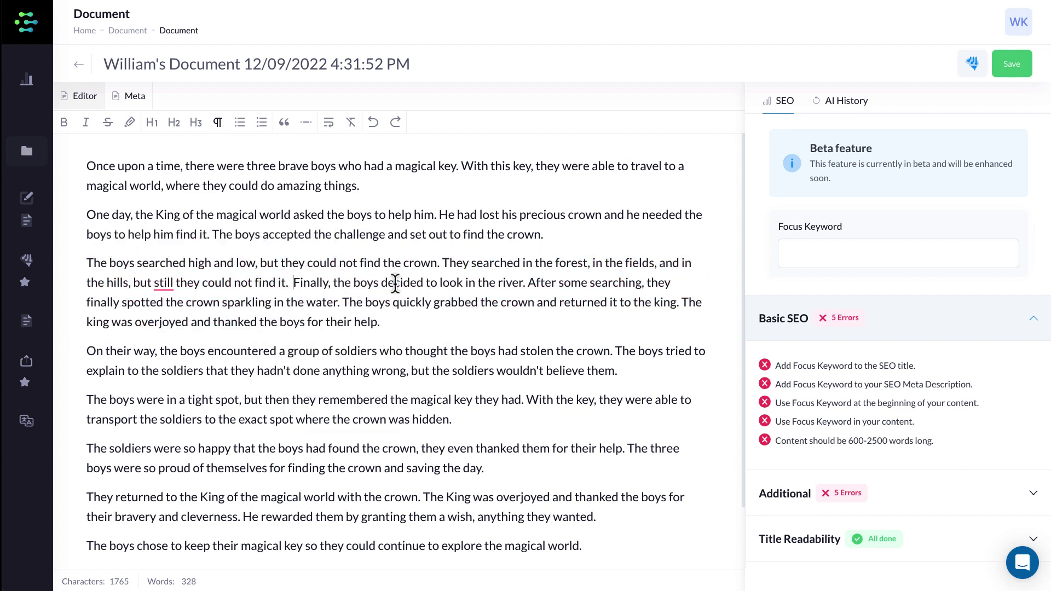
mouse_move(162, 283)
click(172, 320)
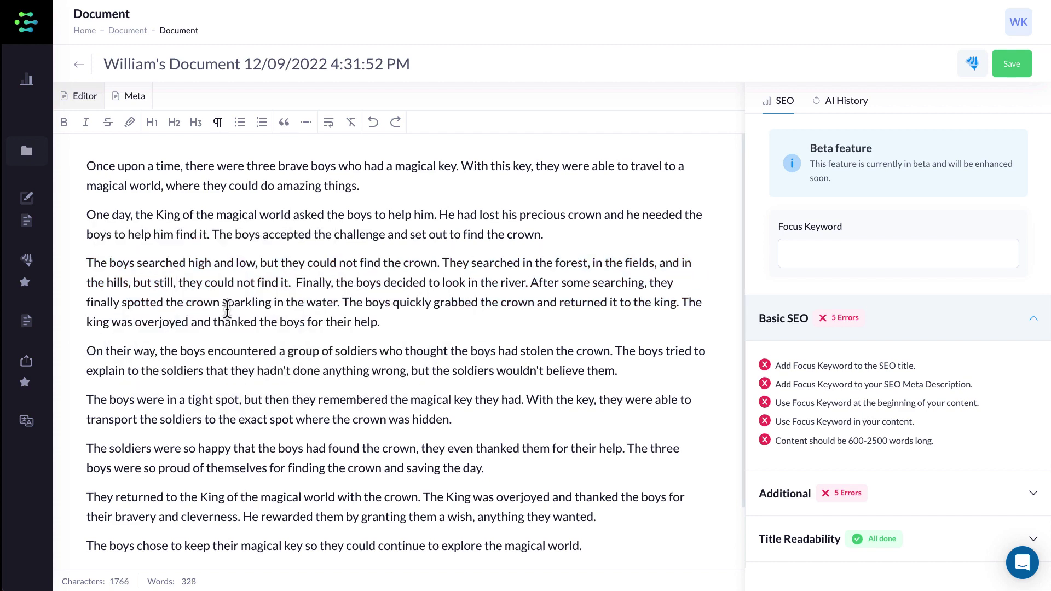
- Examine the document's Additional SEO checks, collapse them again and save the document
click(819, 495)
click(824, 465)
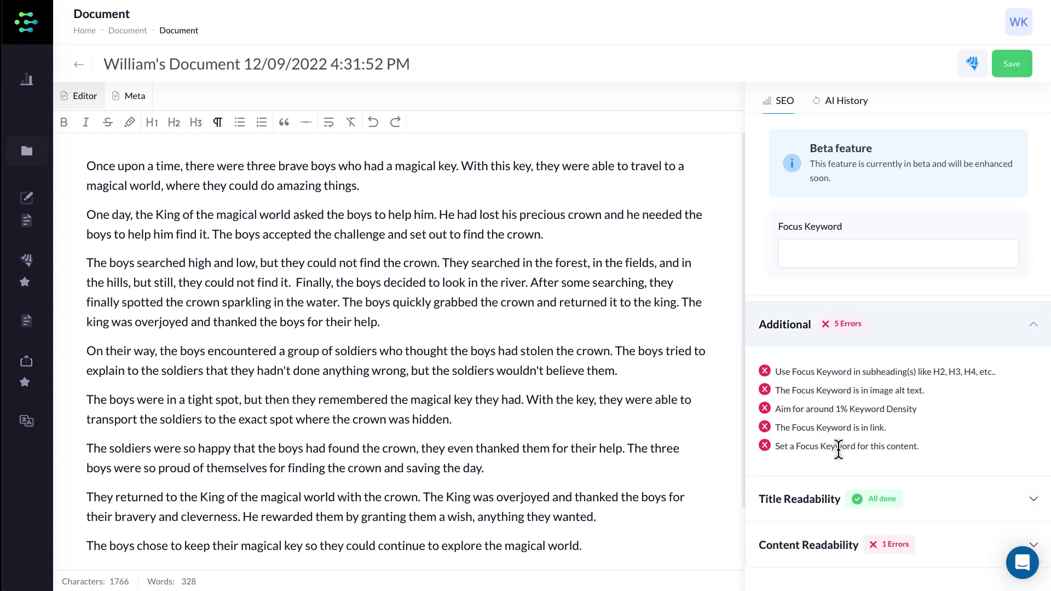
click(826, 337)
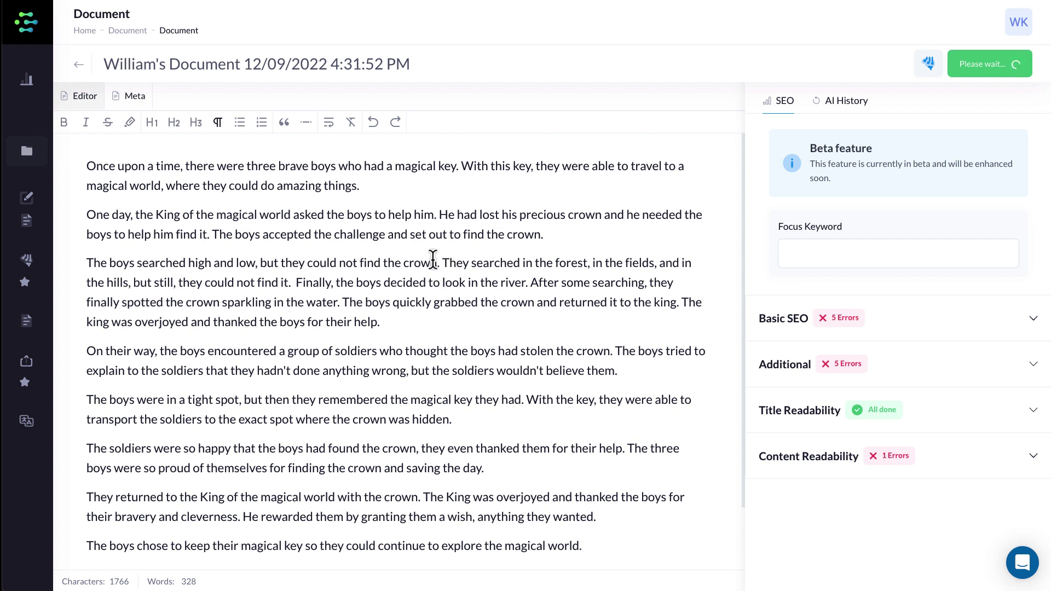
- Search the AI assistants for "story" and open the Creative Story assistant
mouse_move(34, 104)
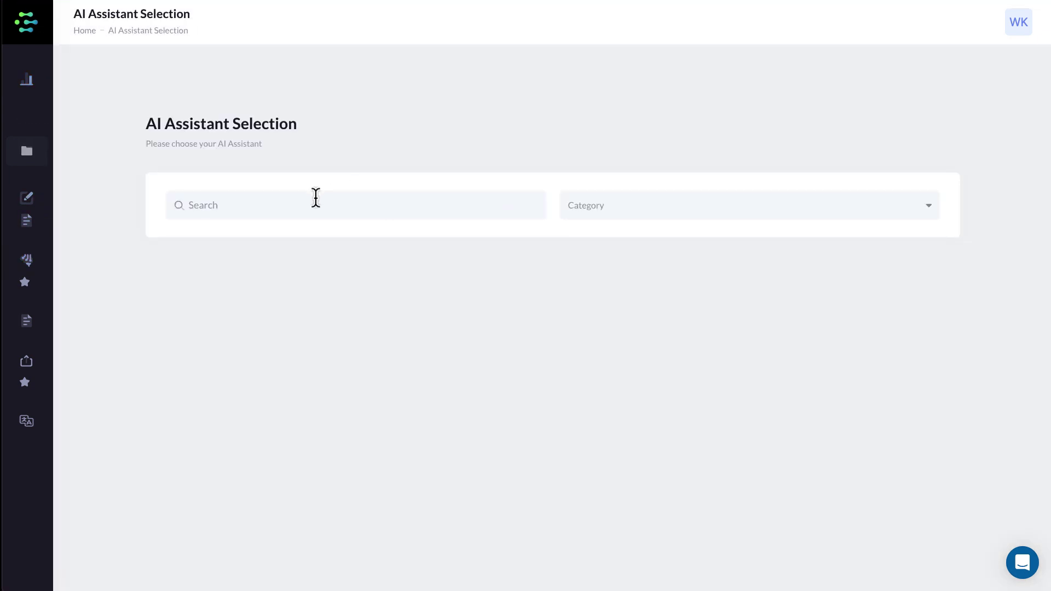
click(296, 204)
text(stor)
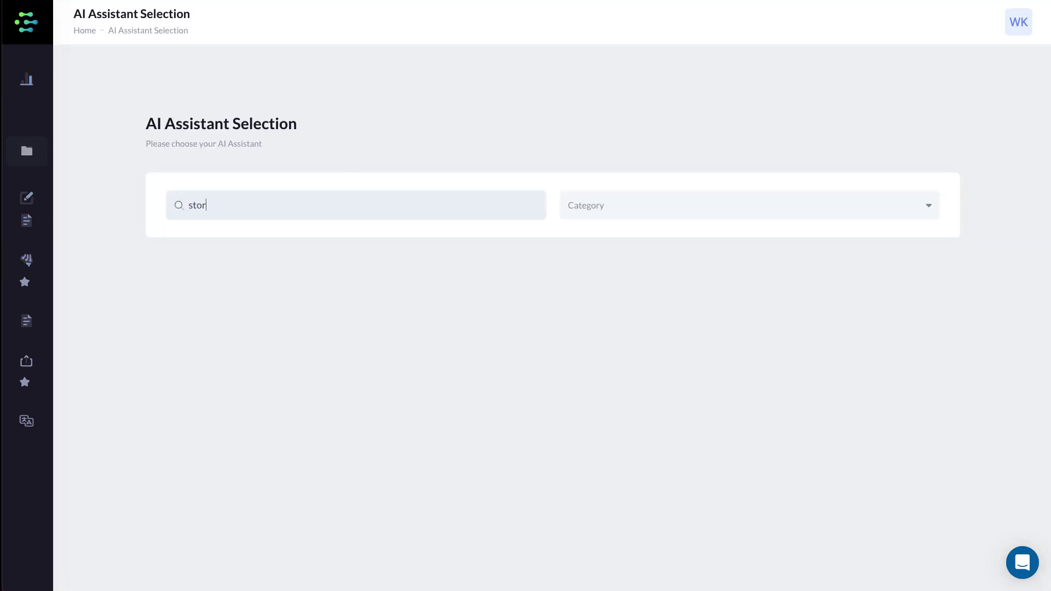
text(y)
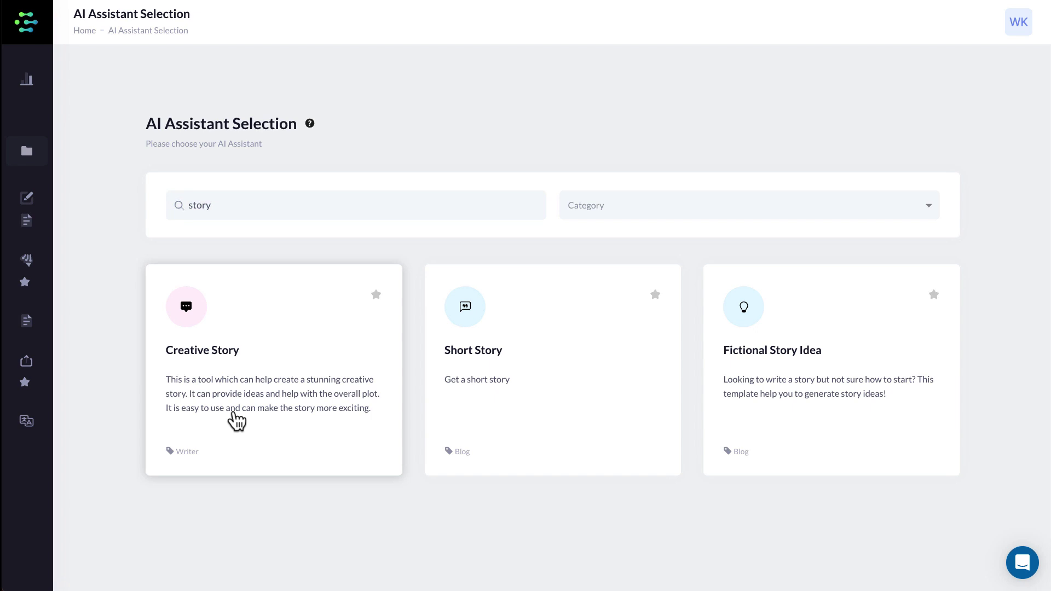
click(237, 421)
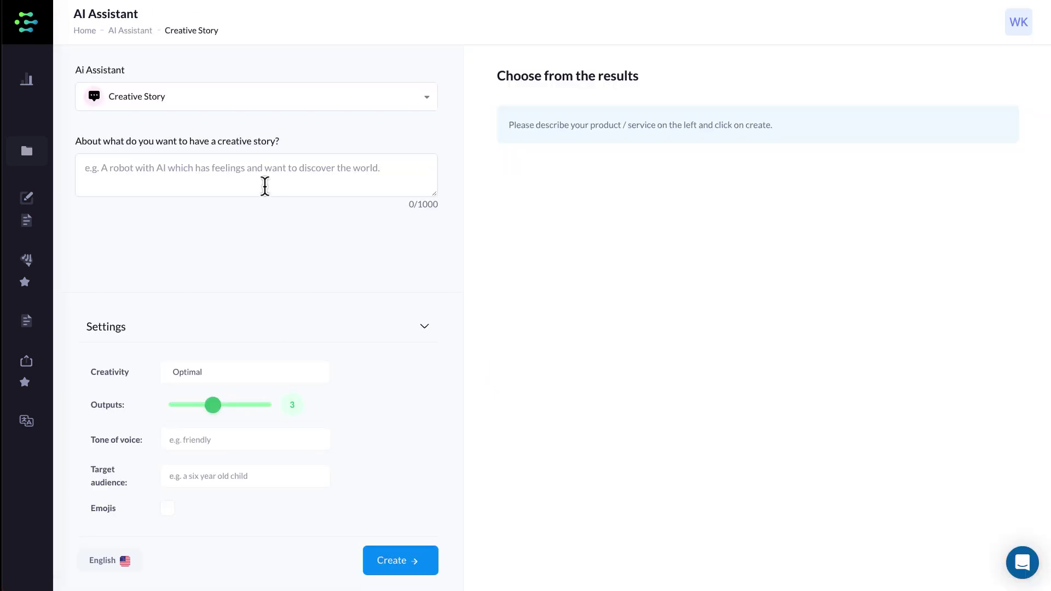
- Begin the creative story description with "three boys who had a magic key brought them to another world, the solider a"
click(244, 190)
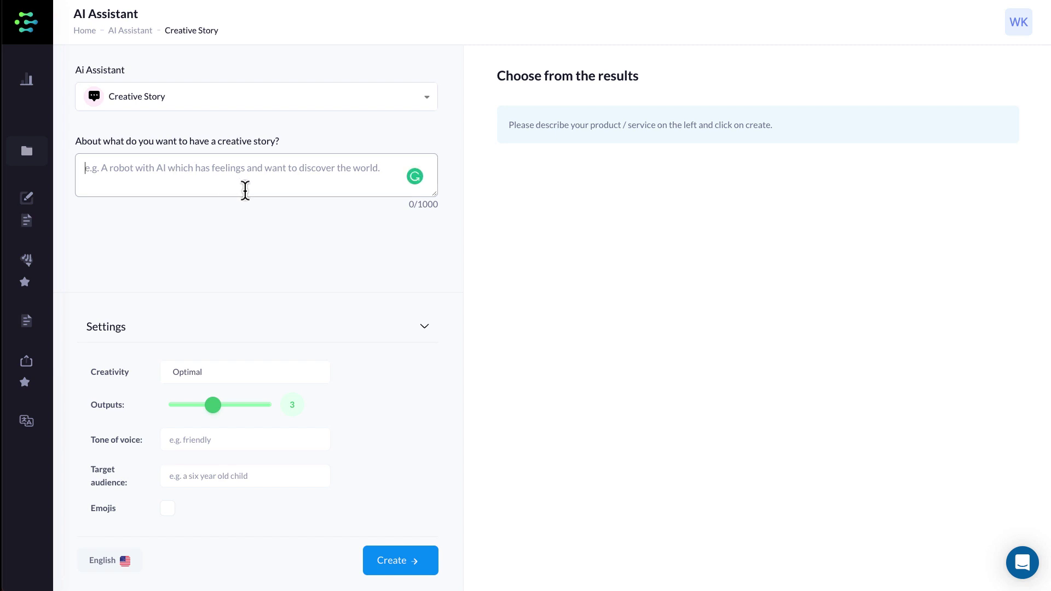
text(three)
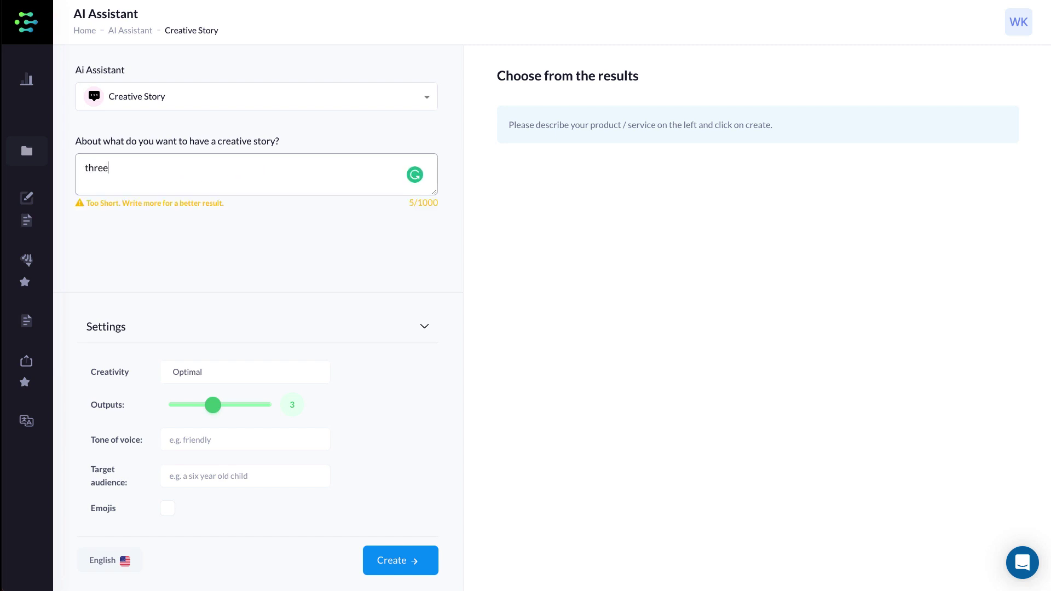
text( lot)
text(boy )
text(ought them to another world, the solider a)
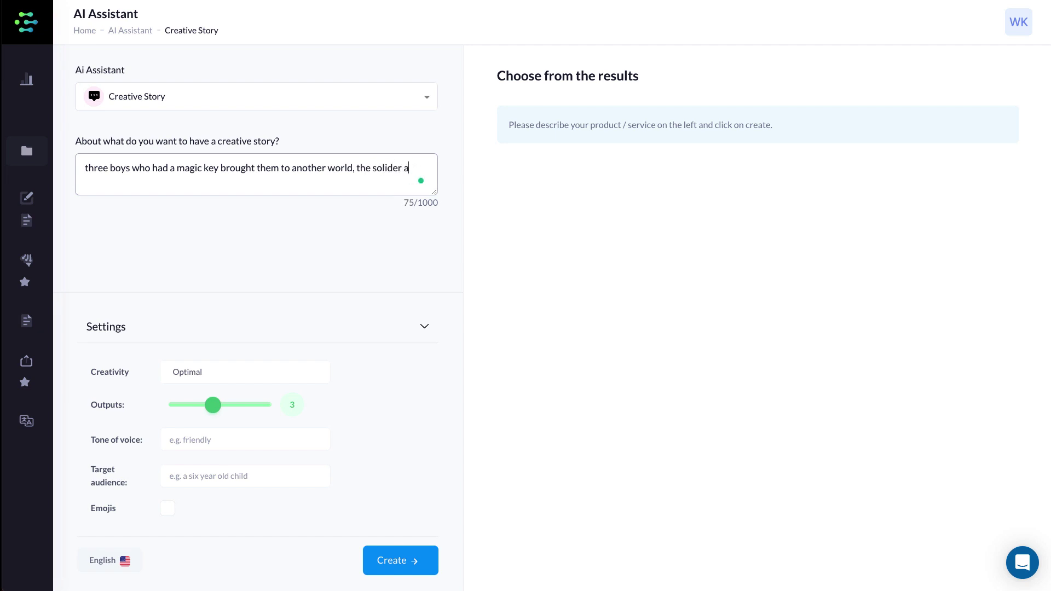
- Complete the description with "ccuse them stealing the king's crown. The boy's use their method to recover the crown." and correct "stealing" to "of stealing"
text(ccuse them stealing the k)
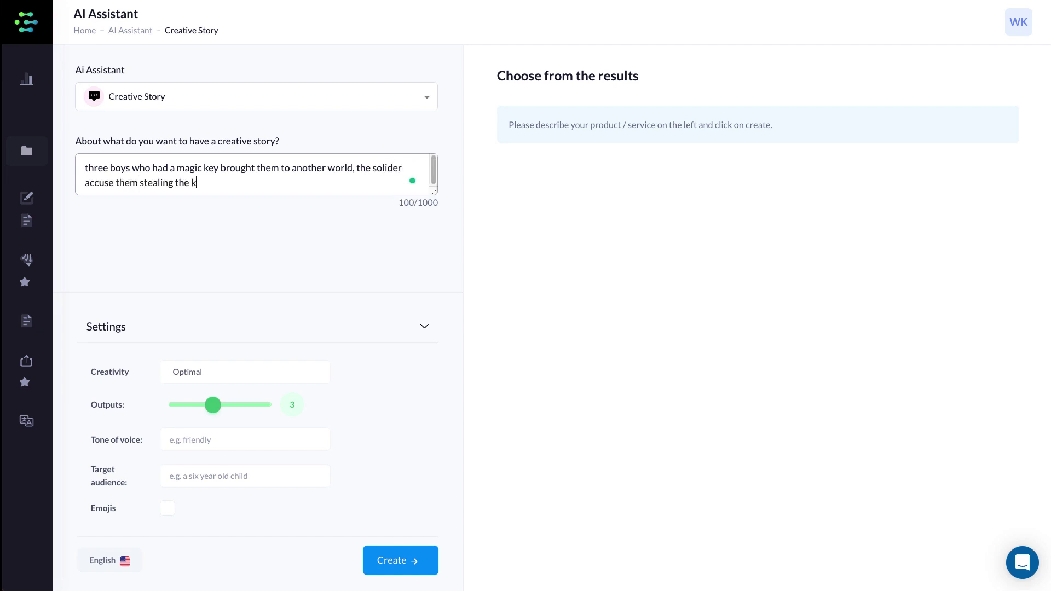
text(ing's crown.  The boy )
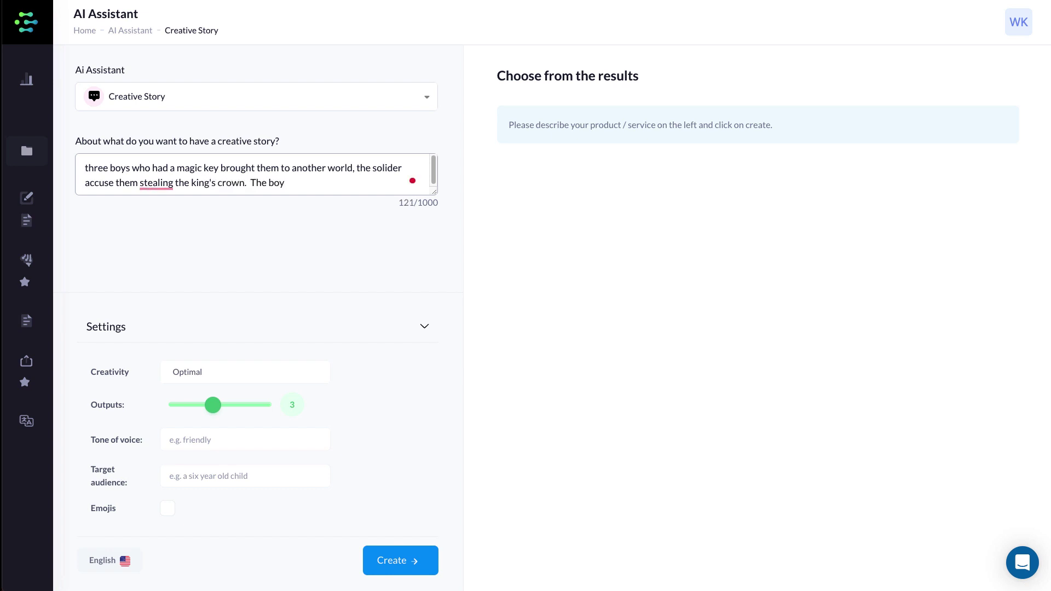
text(s use their methid to recover)
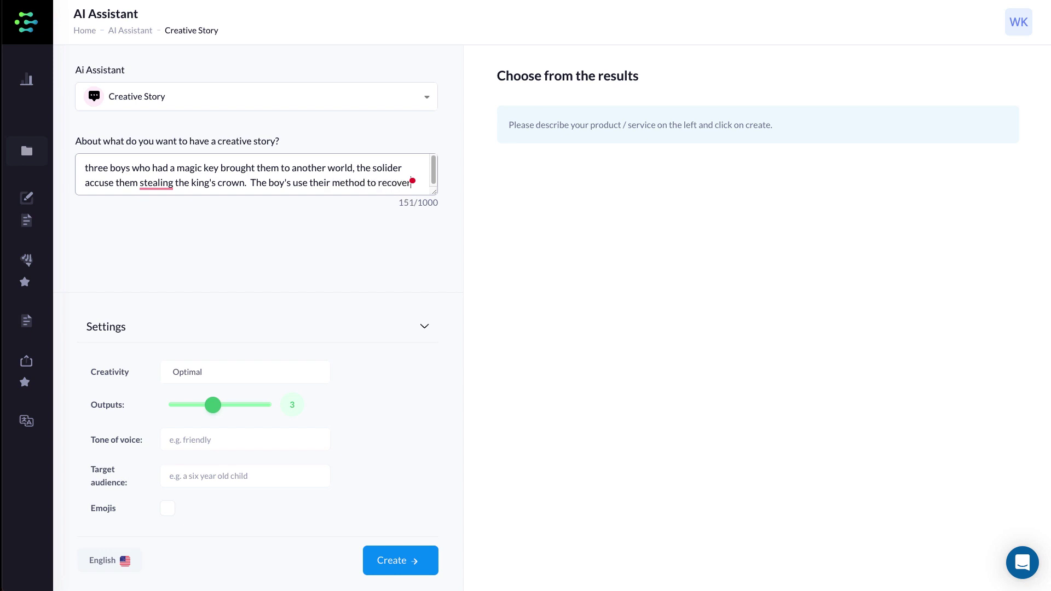
text( the crown.)
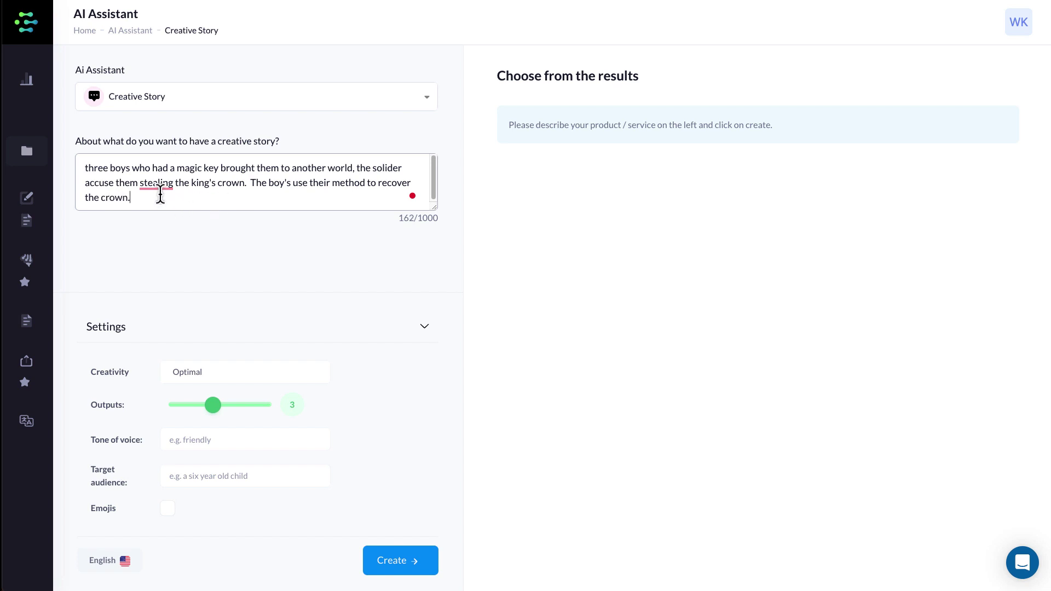
click(156, 185)
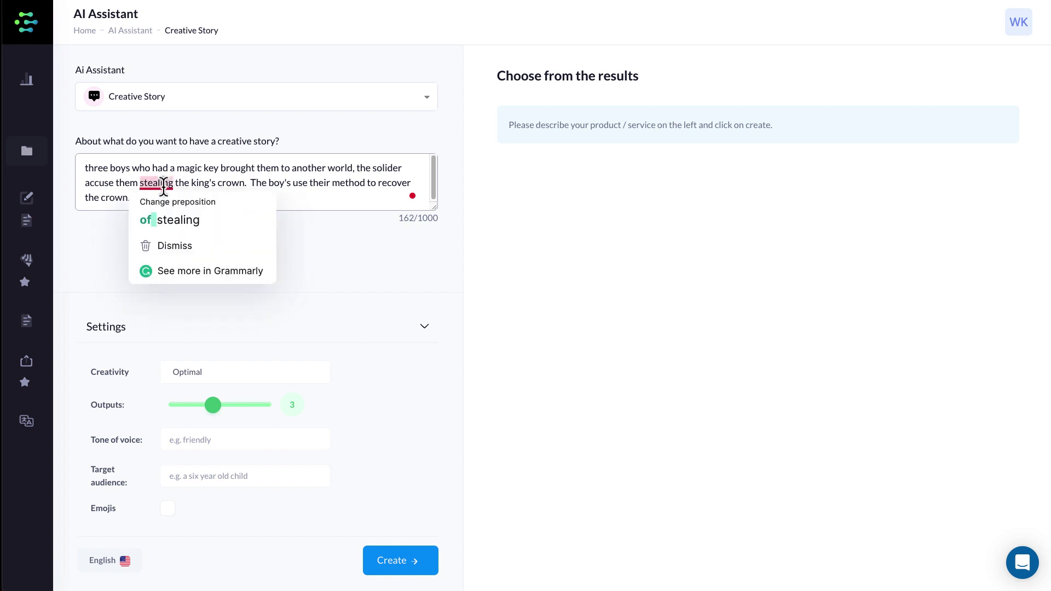
click(190, 221)
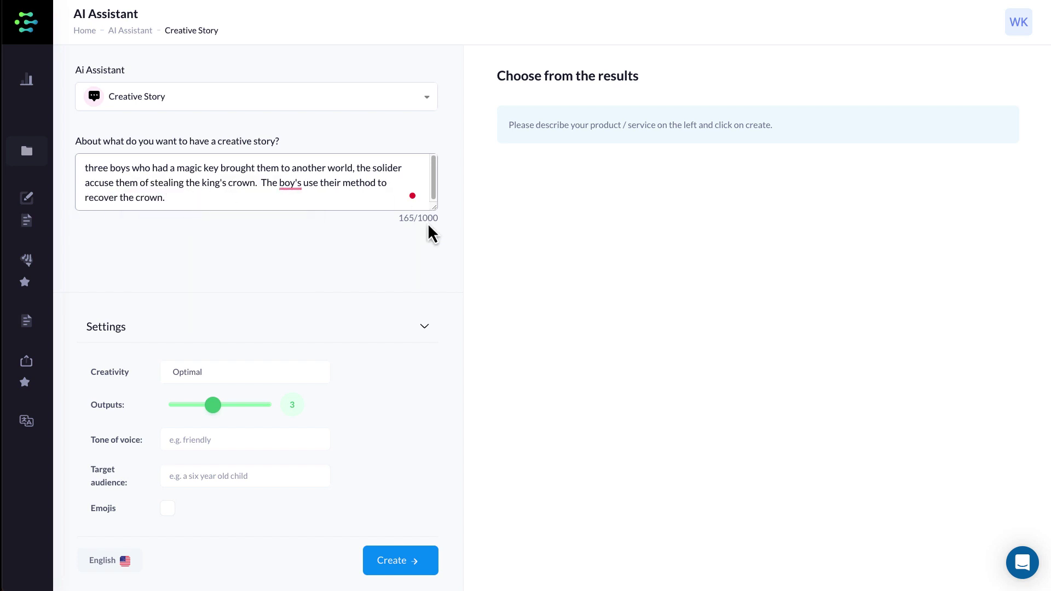
- Set the creativity to Max, the number of outputs to 2 and the target audience to "3 year old"
click(197, 363)
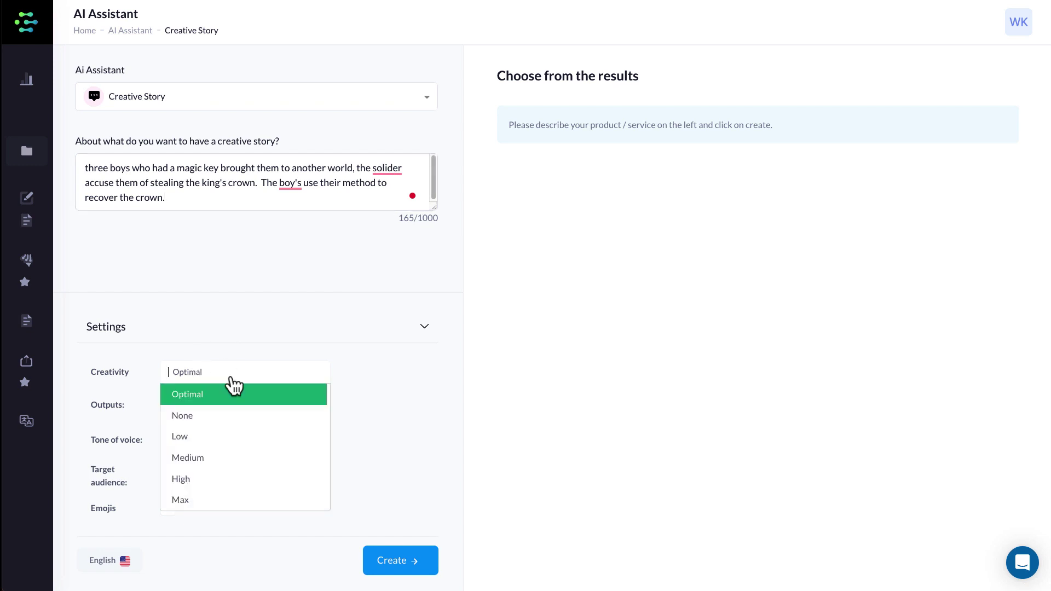
click(210, 498)
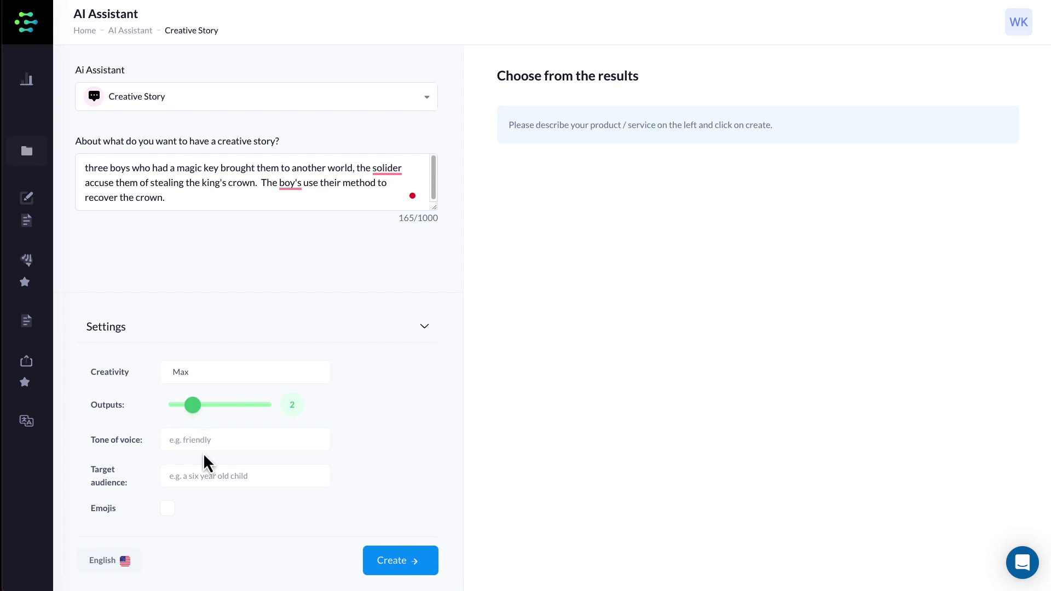
click(204, 478)
text(3 year old)
- Correct the story description by changing "boy's" to "boys" and "the solider" to "and the soliders"
mouse_move(290, 182)
click(290, 217)
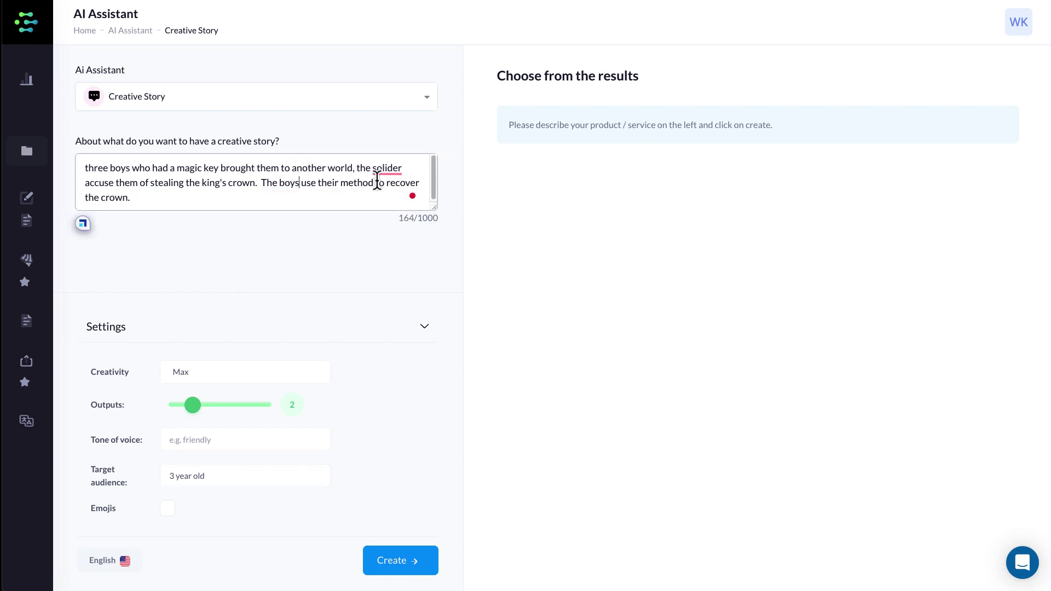
mouse_move(387, 168)
click(396, 205)
double_click(383, 168)
key(BackSpace)
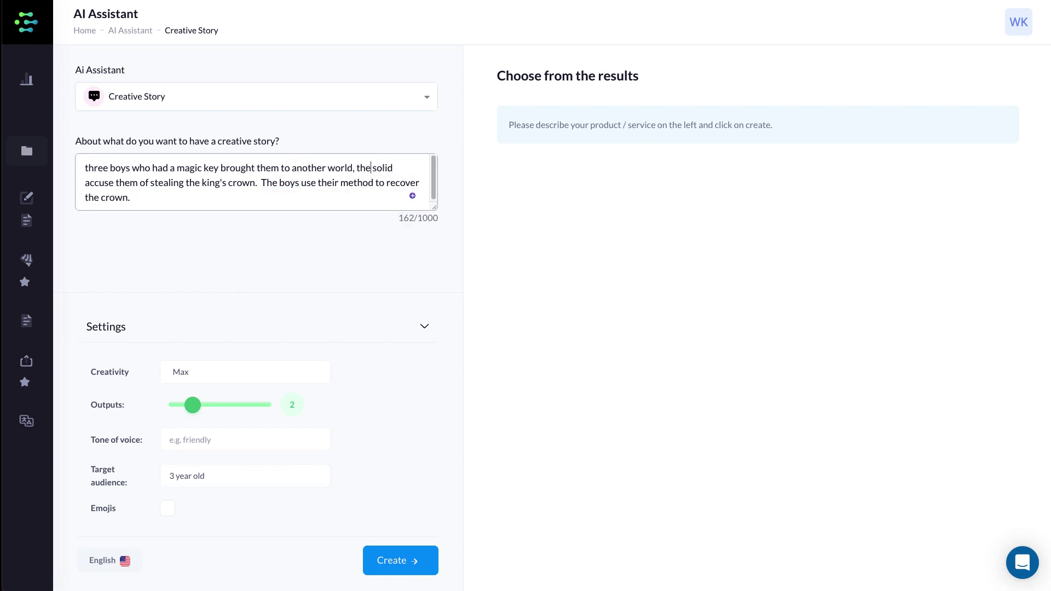
click(395, 169)
text(ers)
mouse_move(364, 170)
click(372, 205)
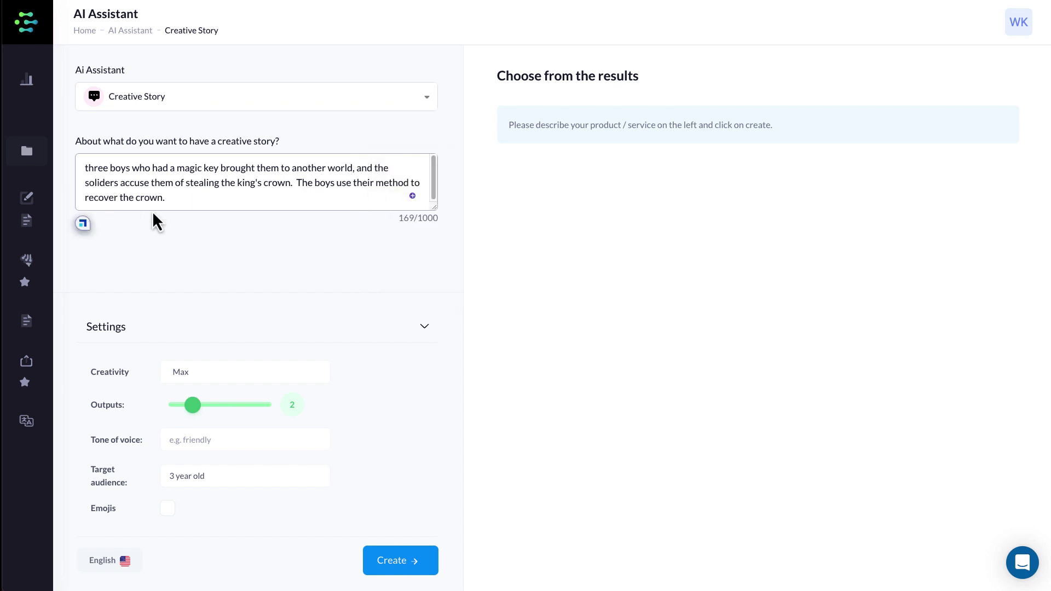
- Generate the two creative stories from the description and read through both results
click(401, 567)
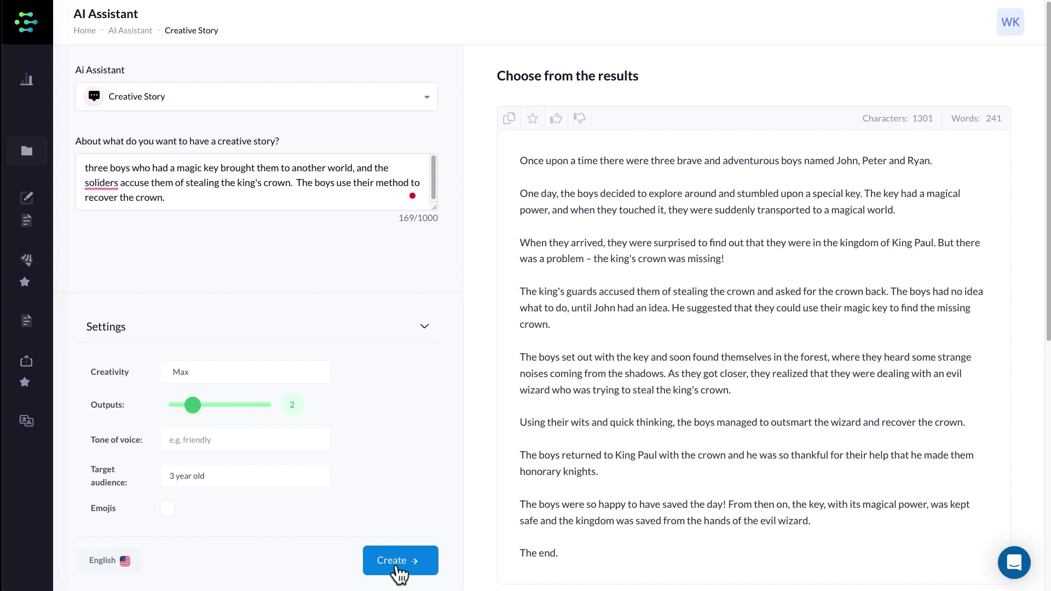
scroll(793, 289, down, 2)
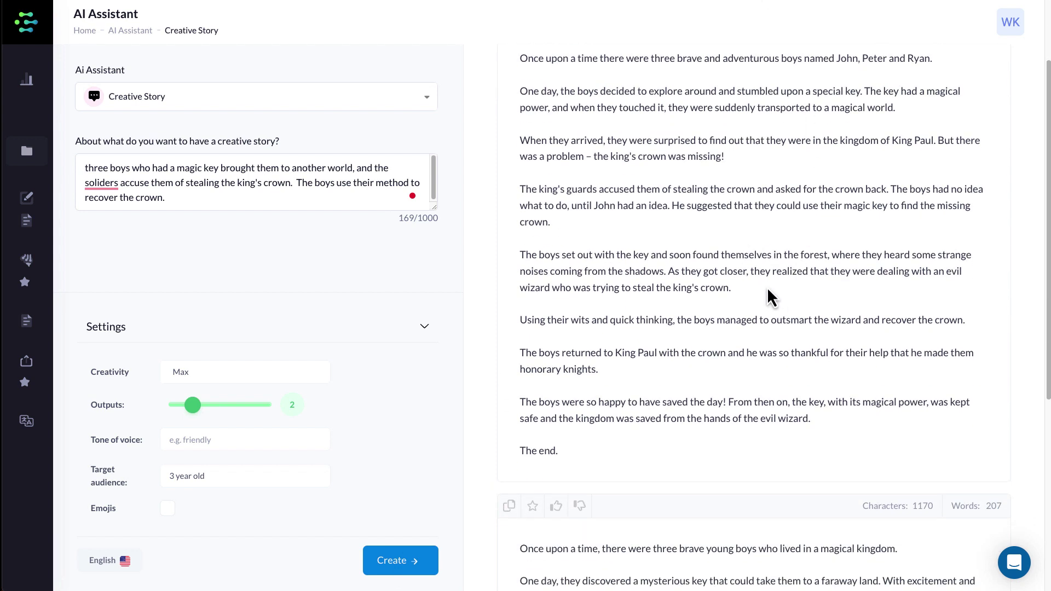
scroll(767, 287, down, 4)
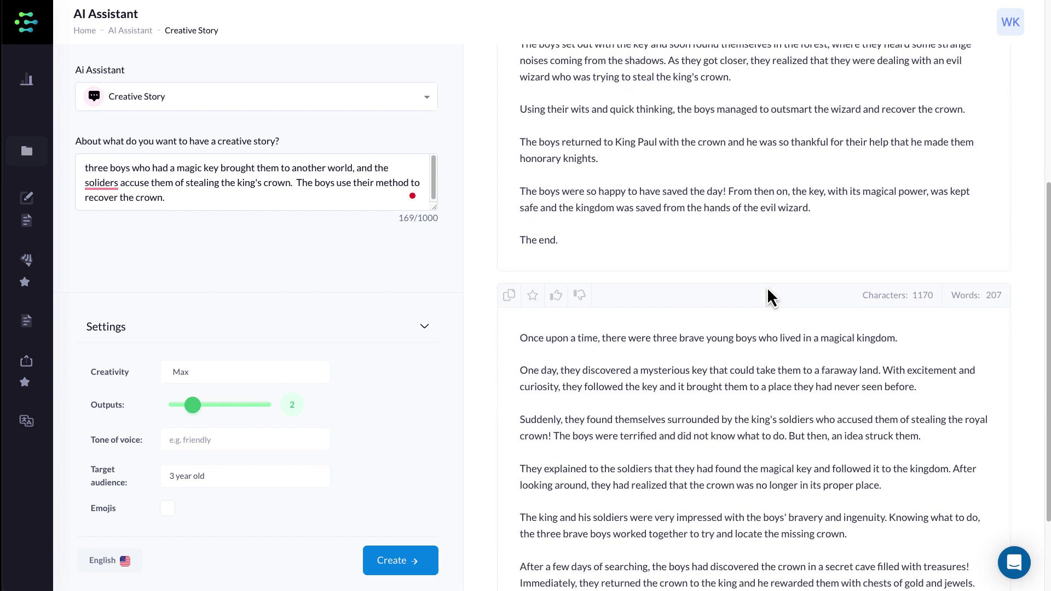
scroll(768, 287, up, 4)
scroll(767, 287, down, 6)
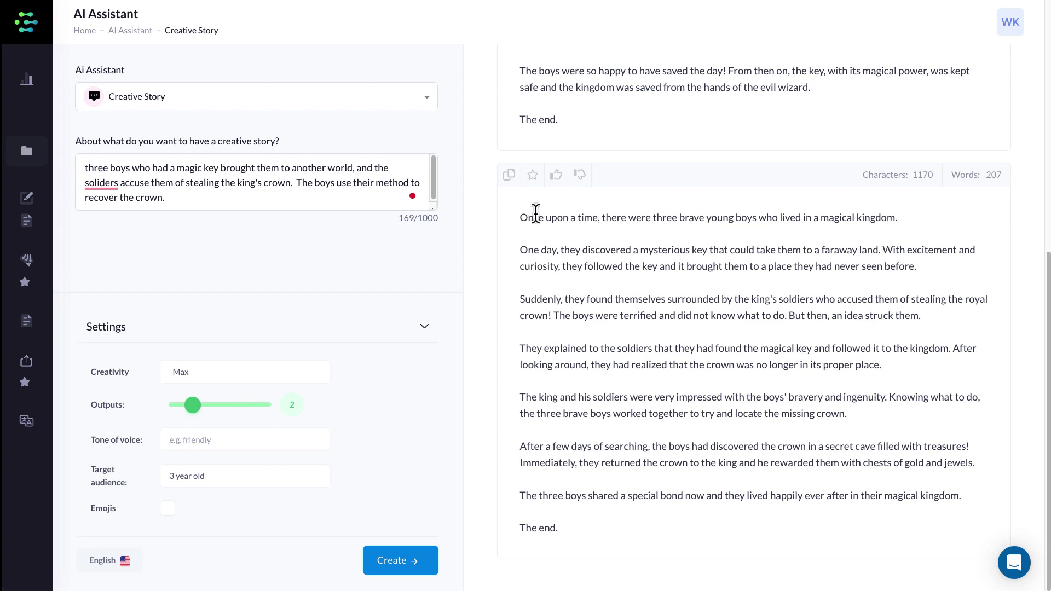
scroll(572, 230, up, 8)
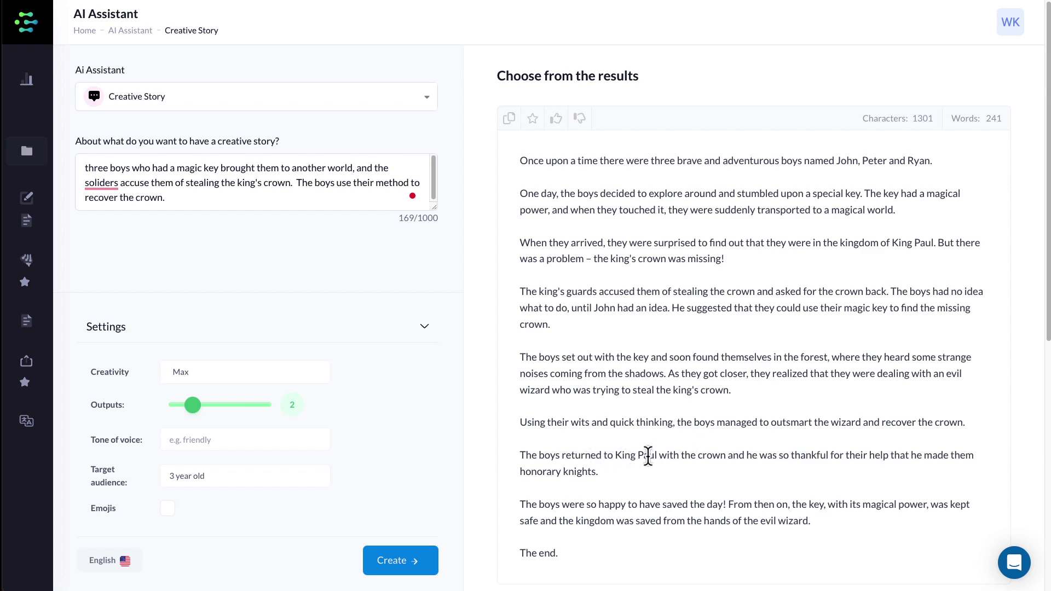
scroll(640, 443, down, 8)
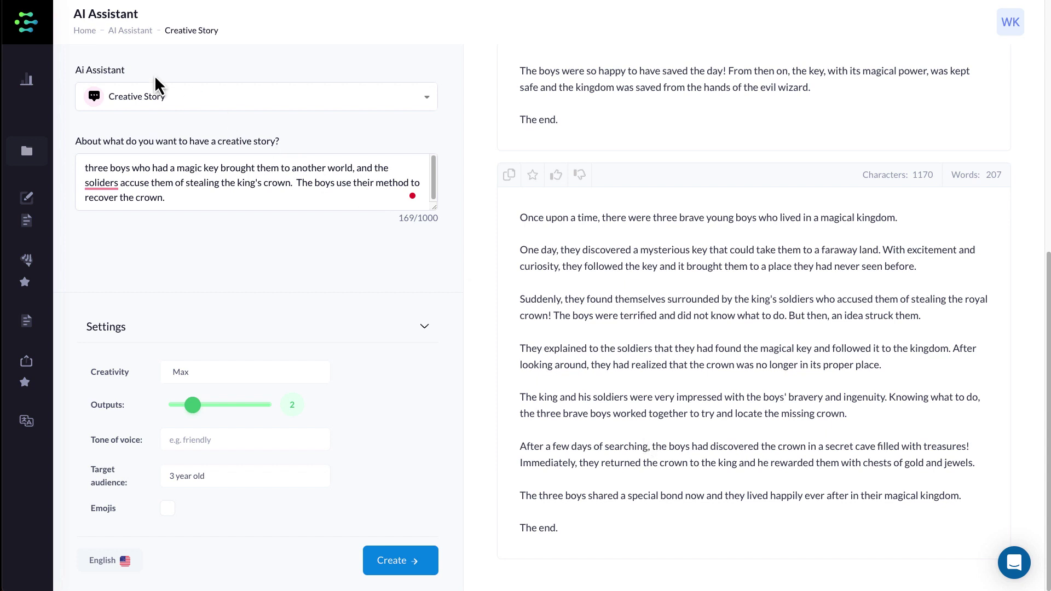
- Search the AI assistants for "story" and switch to the Fictional Story Idea assistant
mouse_move(39, 40)
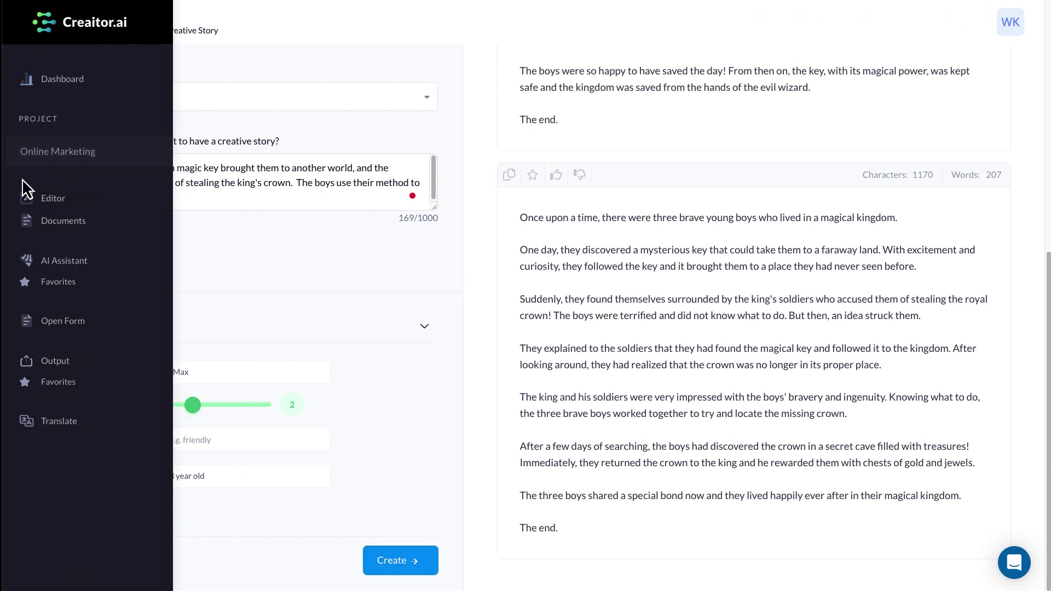
click(207, 107)
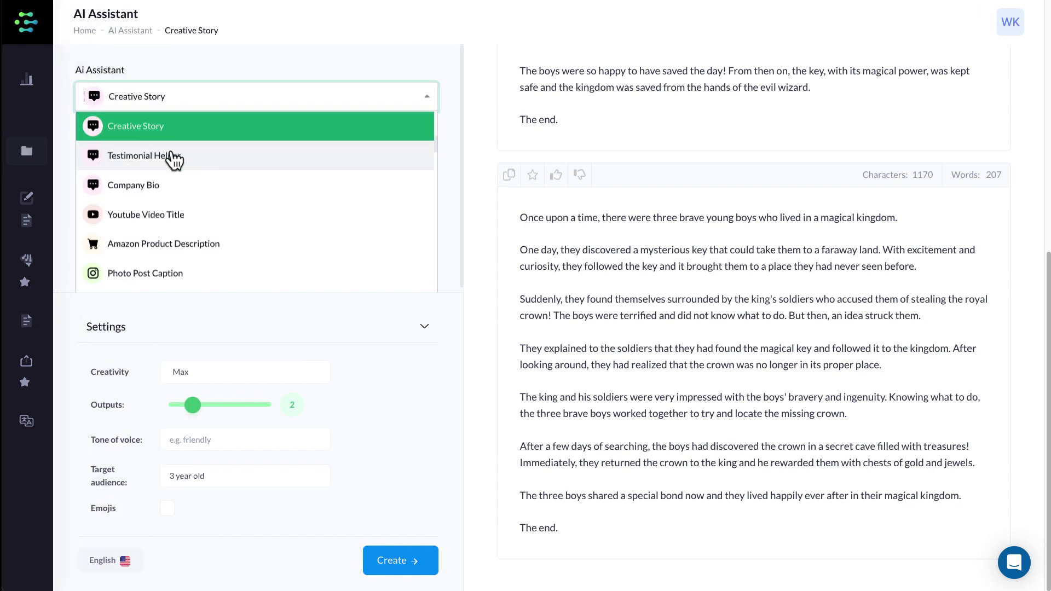
text(story)
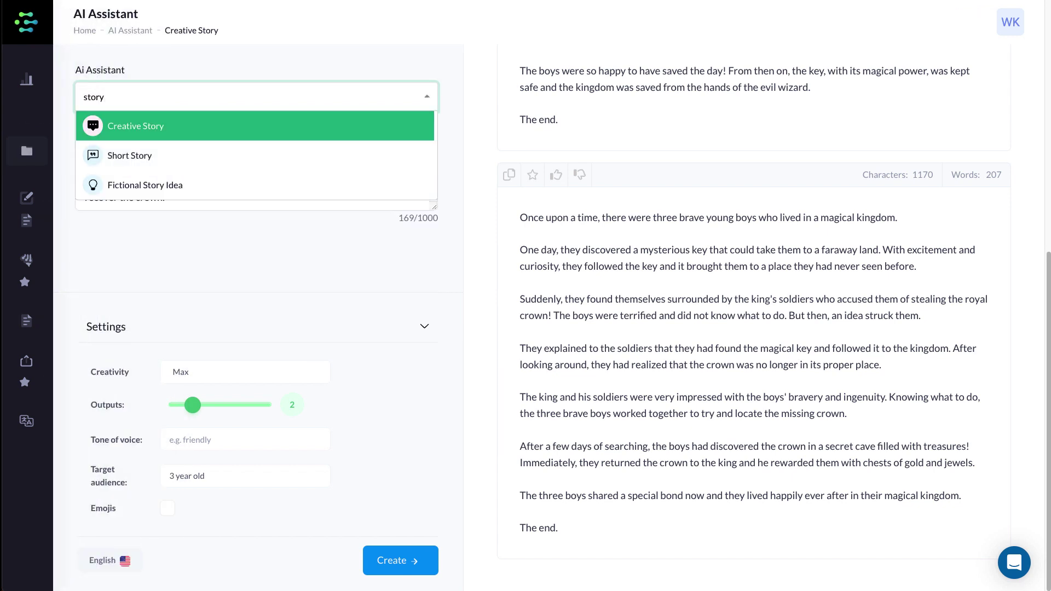
click(150, 190)
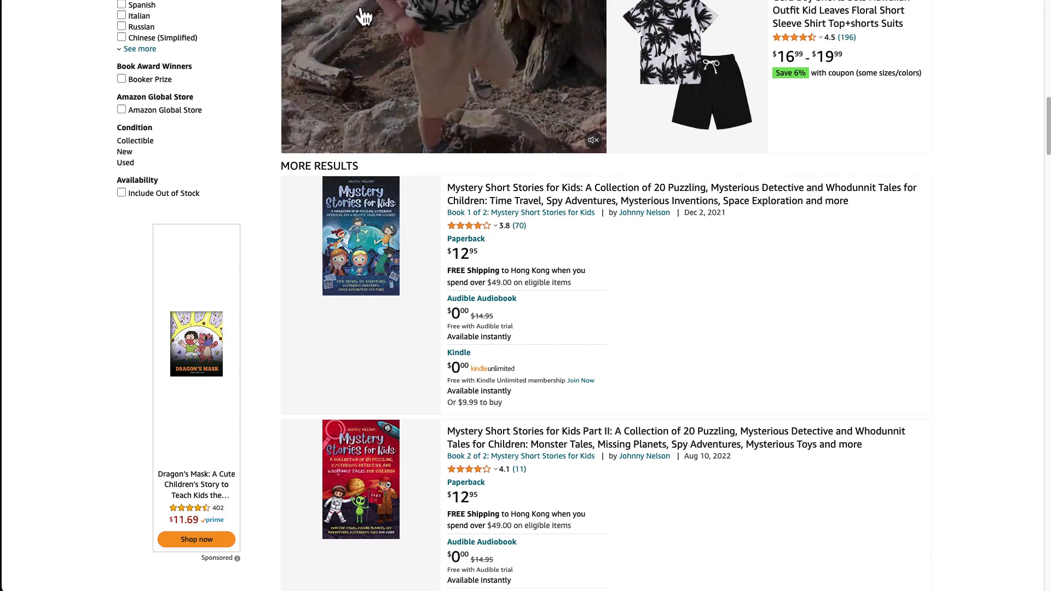
- Browse Amazon's search results for children's short story books
scroll(701, 361, down, 10)
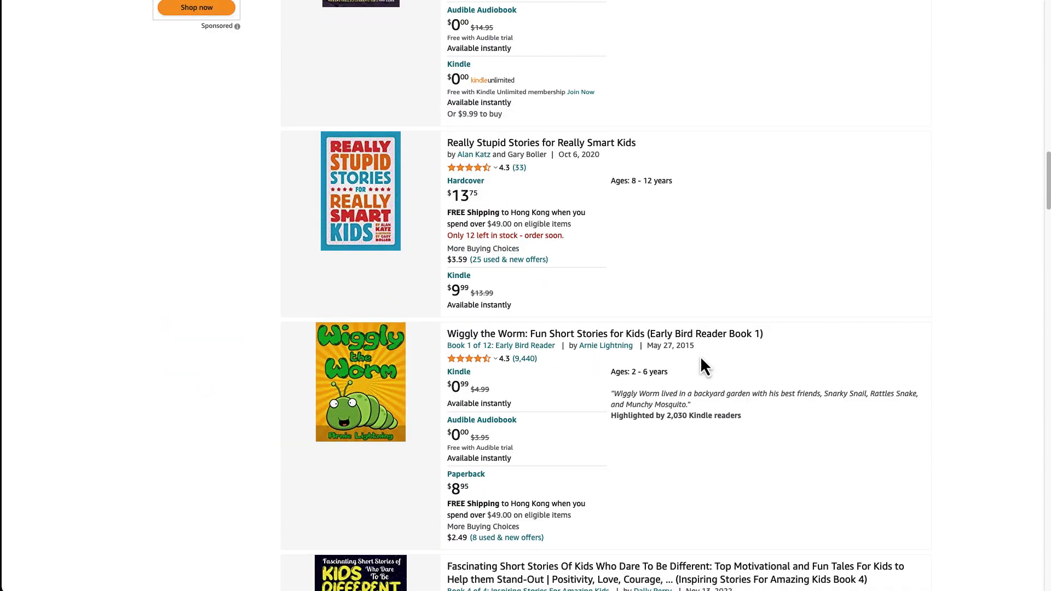
scroll(700, 362, down, 10)
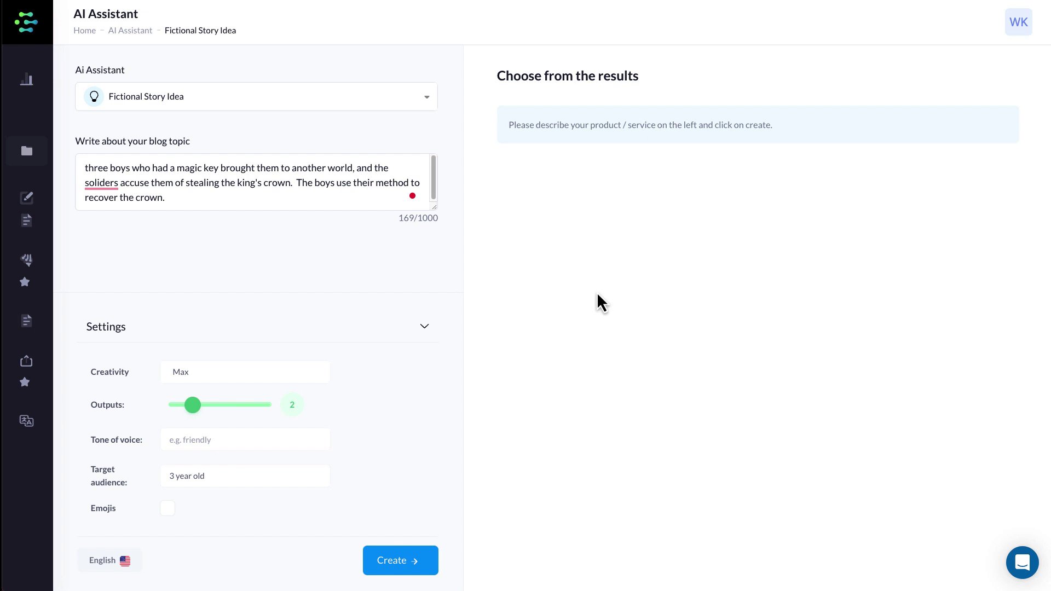
click(848, 0)
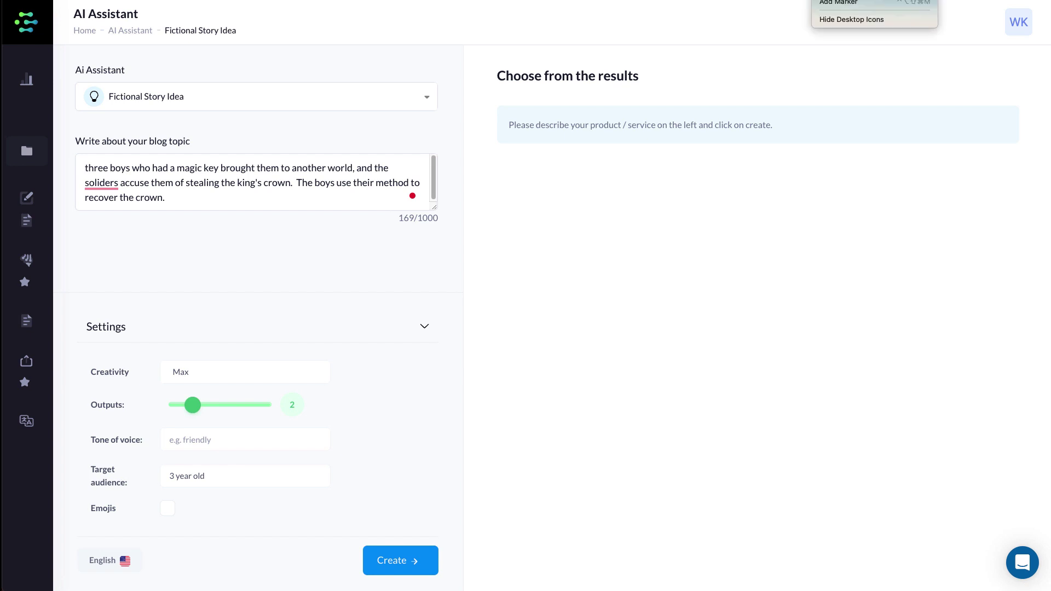
click(847, 2)
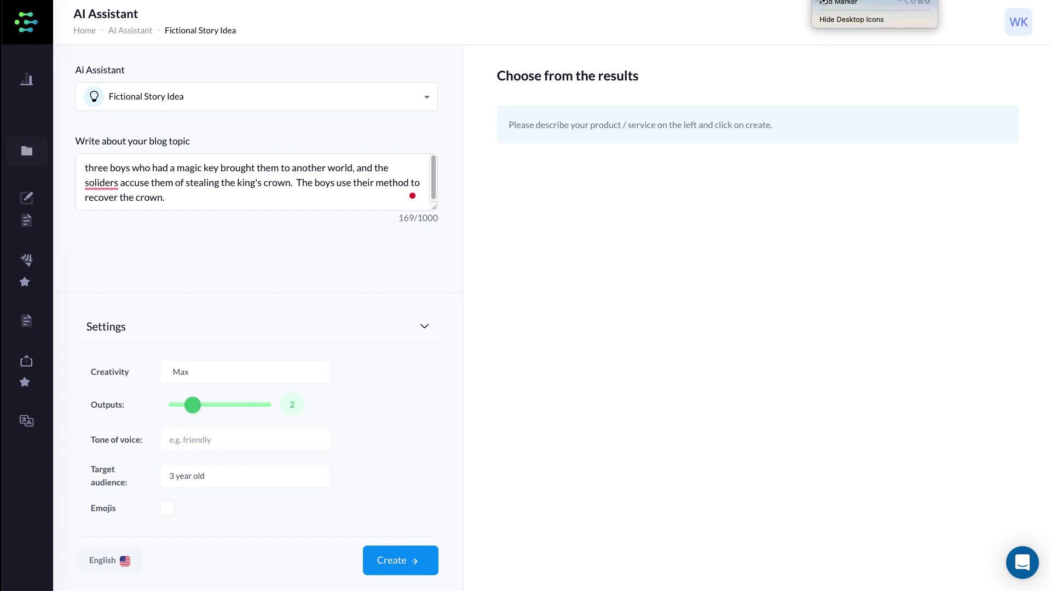